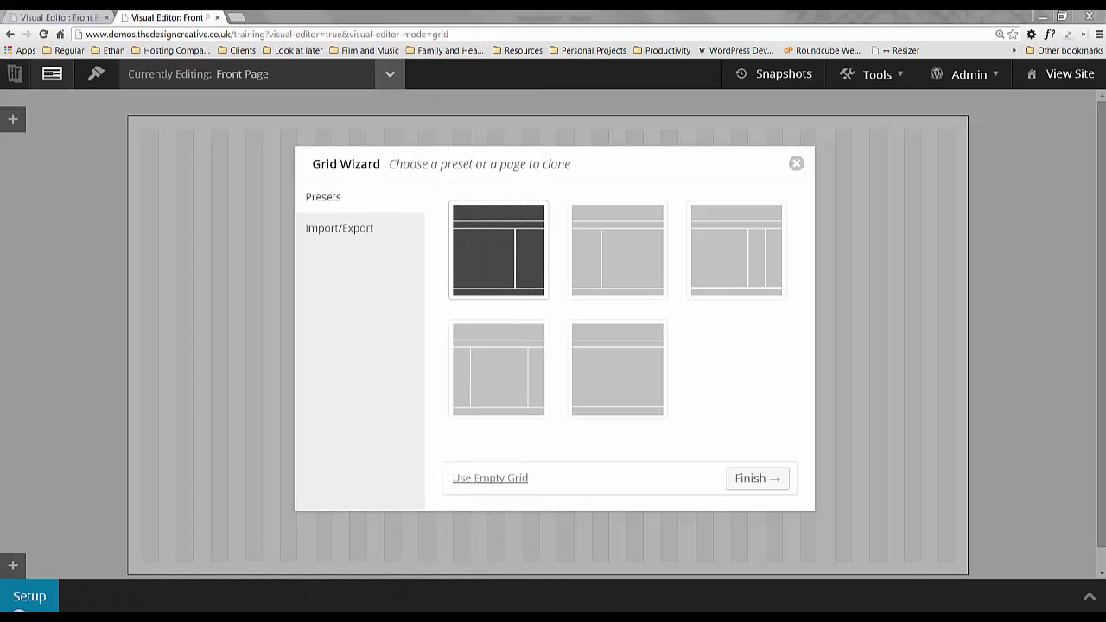
- Start the Front Page layout from an empty grid and enable the responsive grid
click(507, 480)
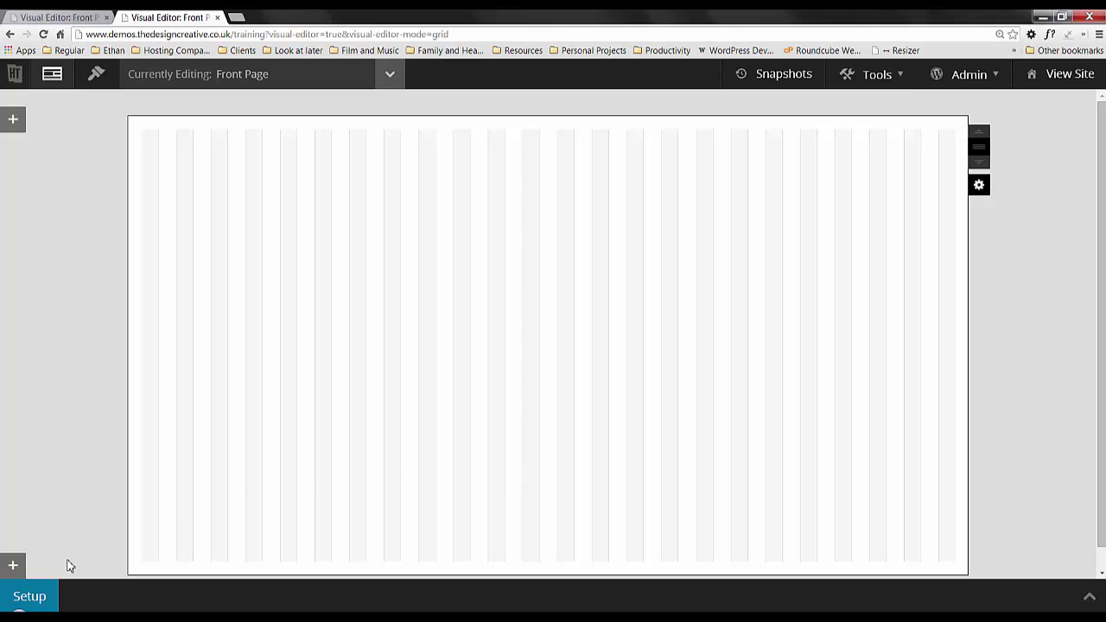
click(41, 594)
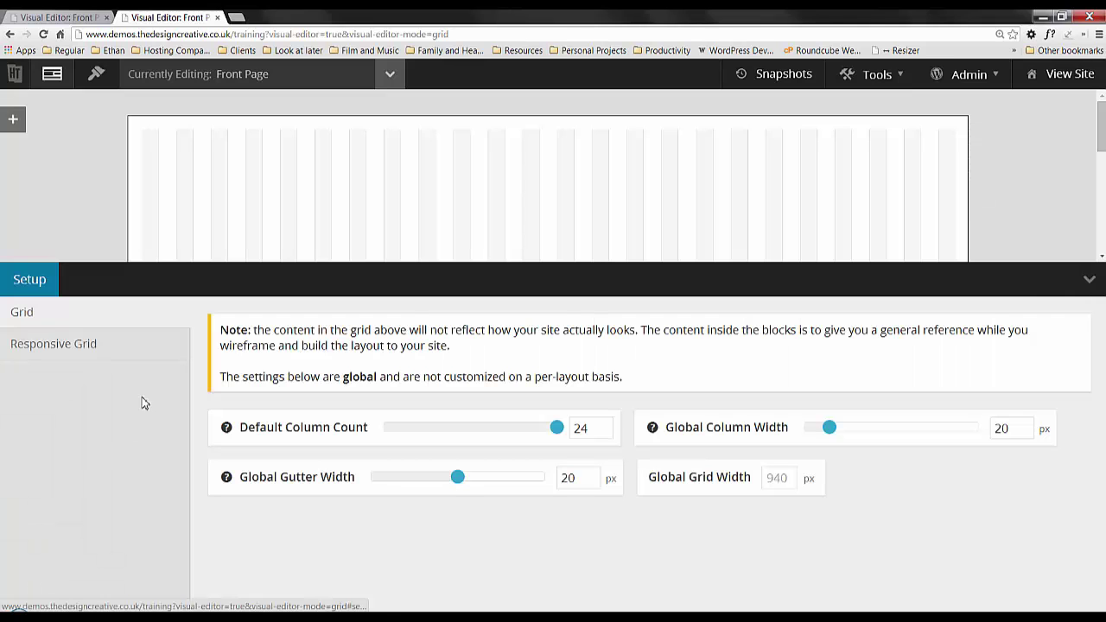
click(134, 355)
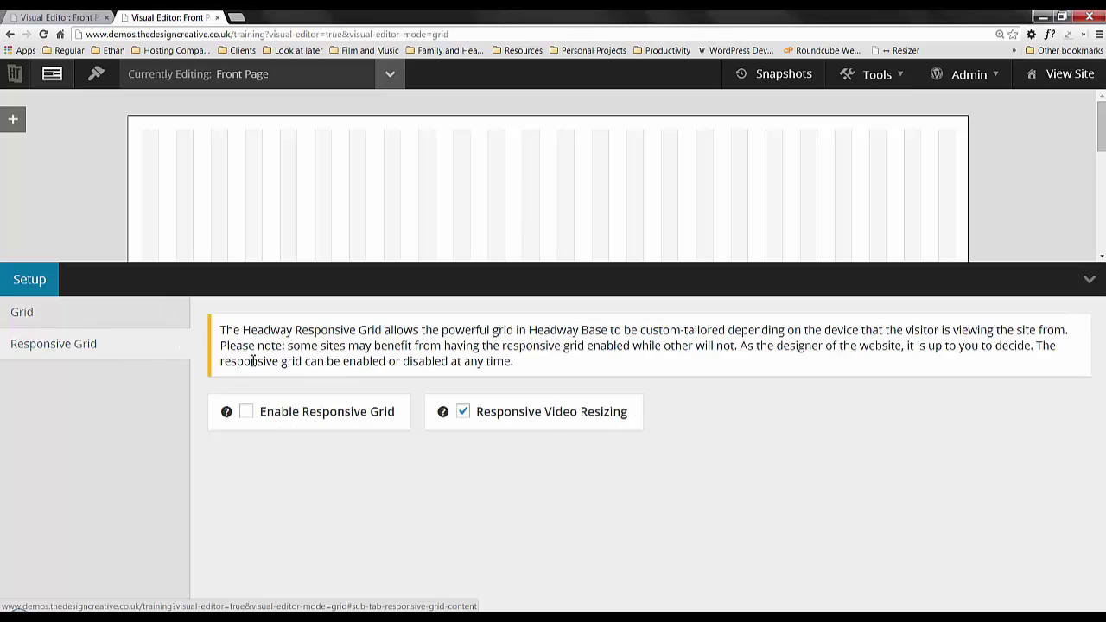
click(303, 414)
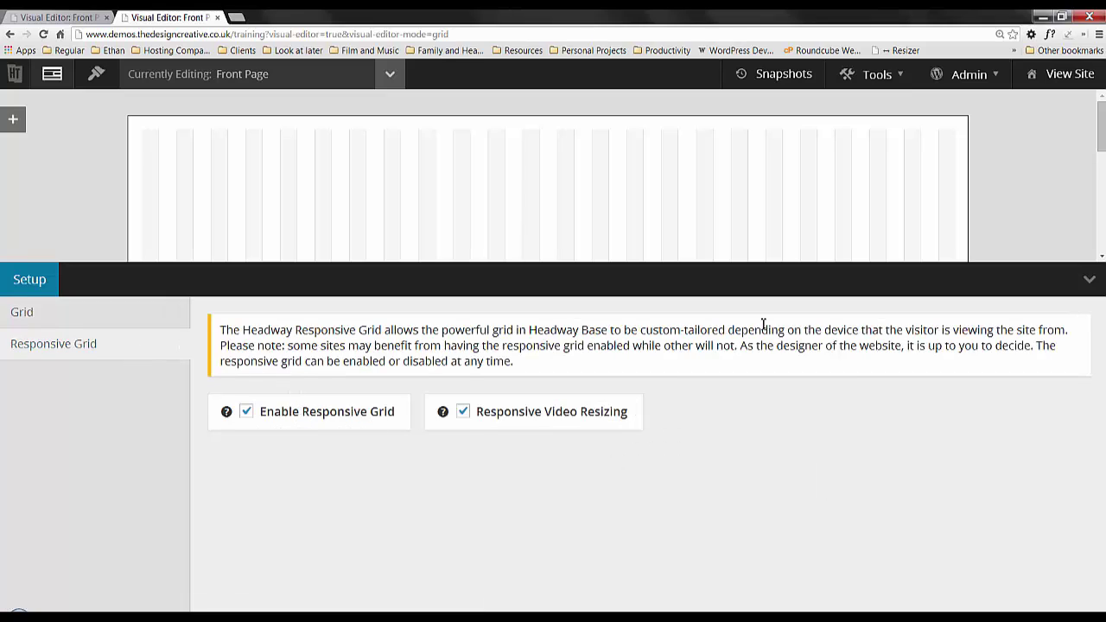
click(1090, 280)
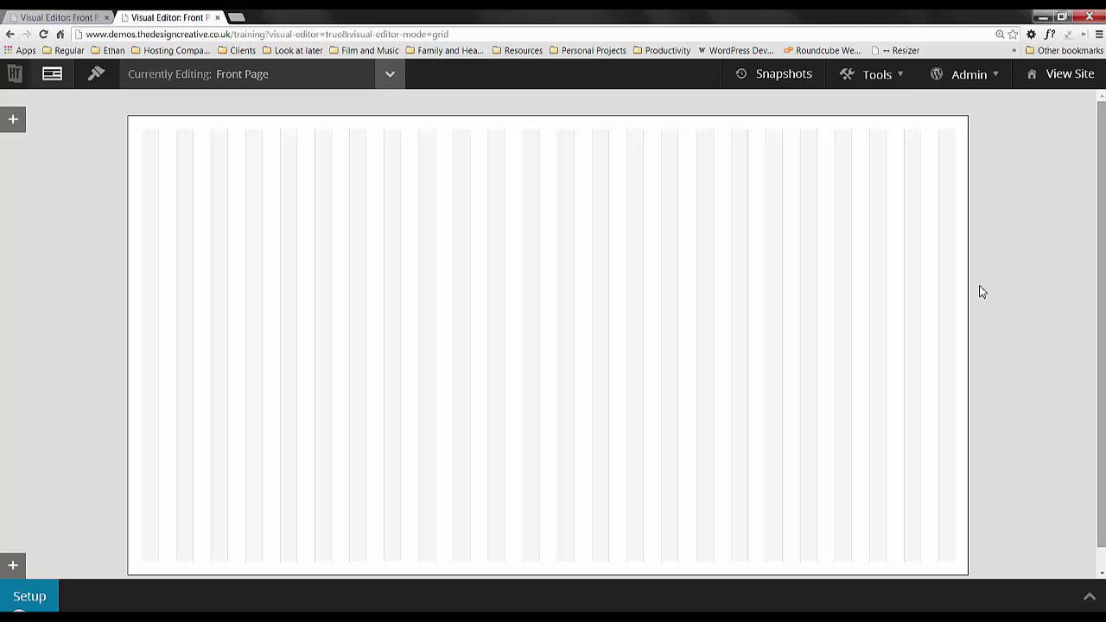
- Change the wrapper to fluid and its grid to fluid
right_click(629, 237)
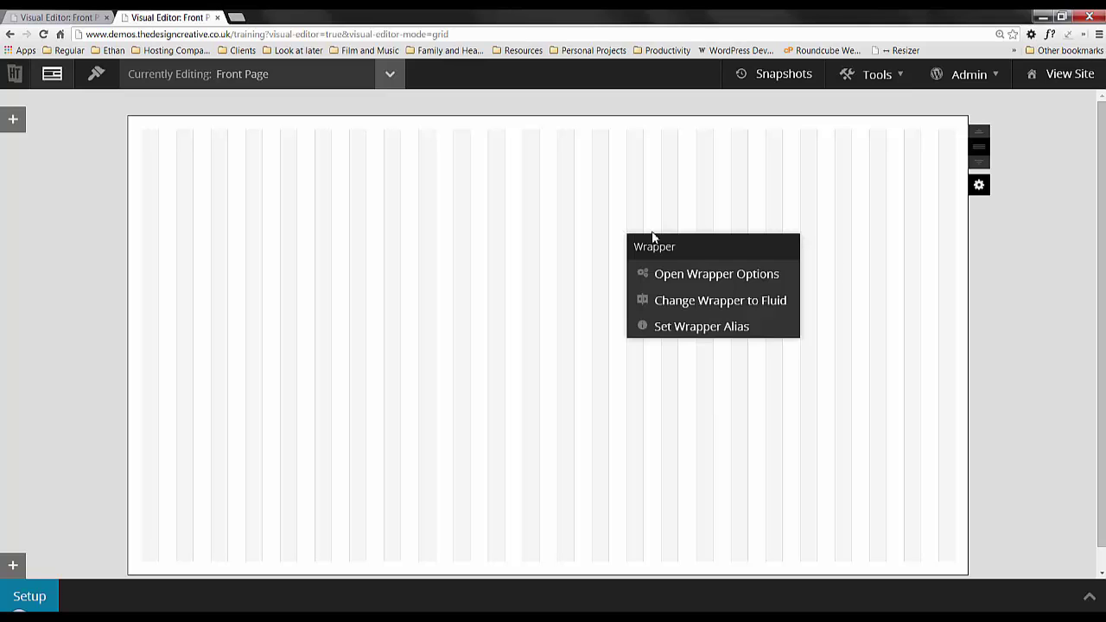
click(698, 301)
right_click(450, 193)
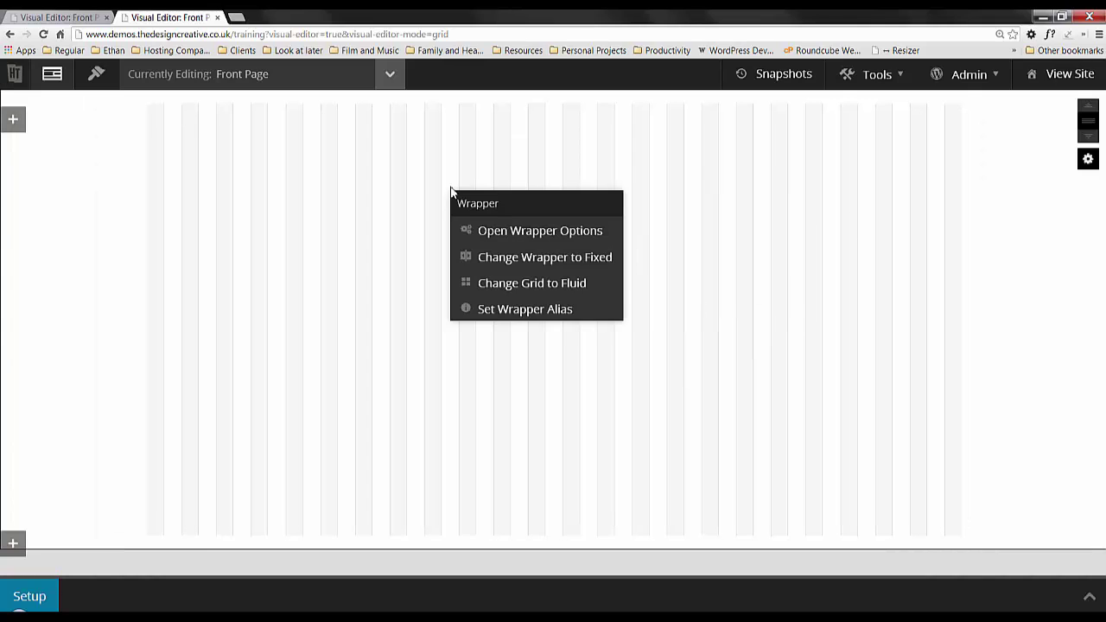
click(531, 285)
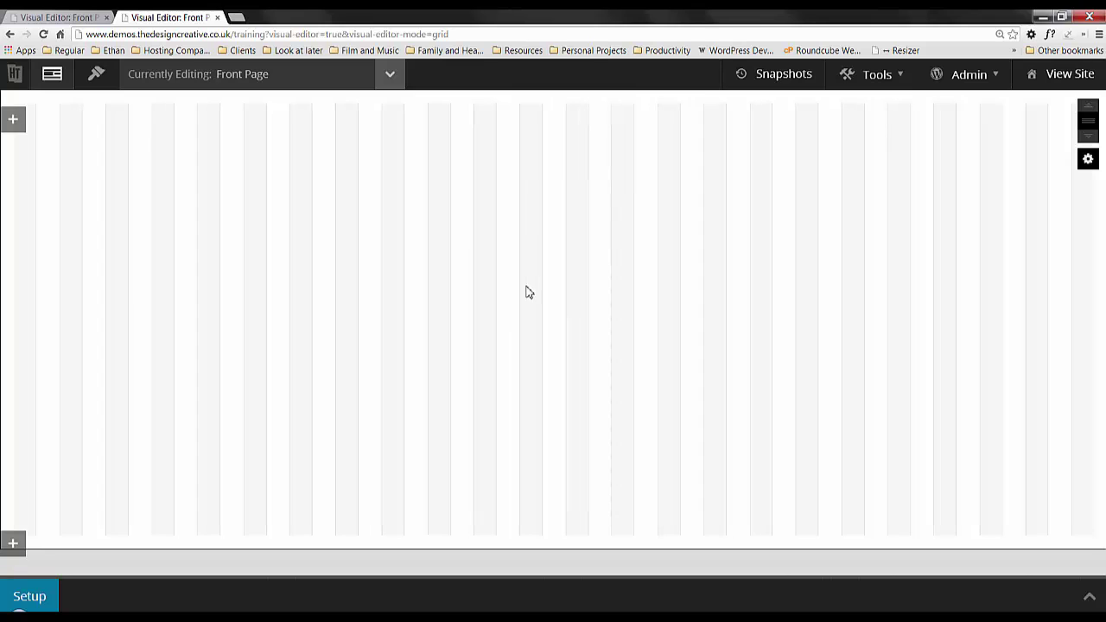
- Set the wrapper's alias to "sidebar"
right_click(100, 185)
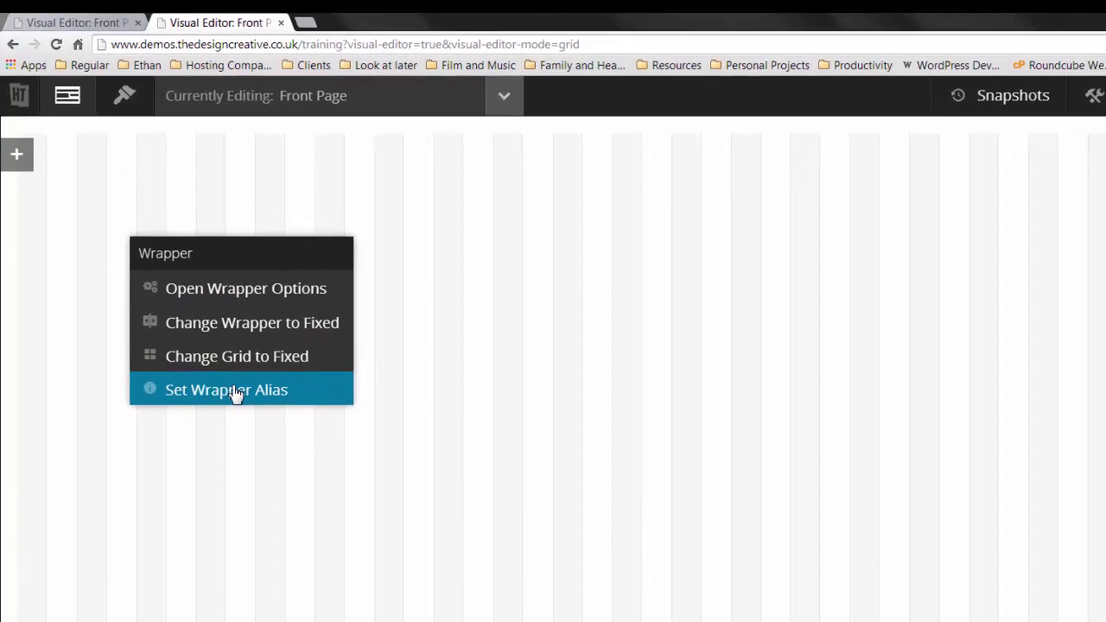
click(259, 433)
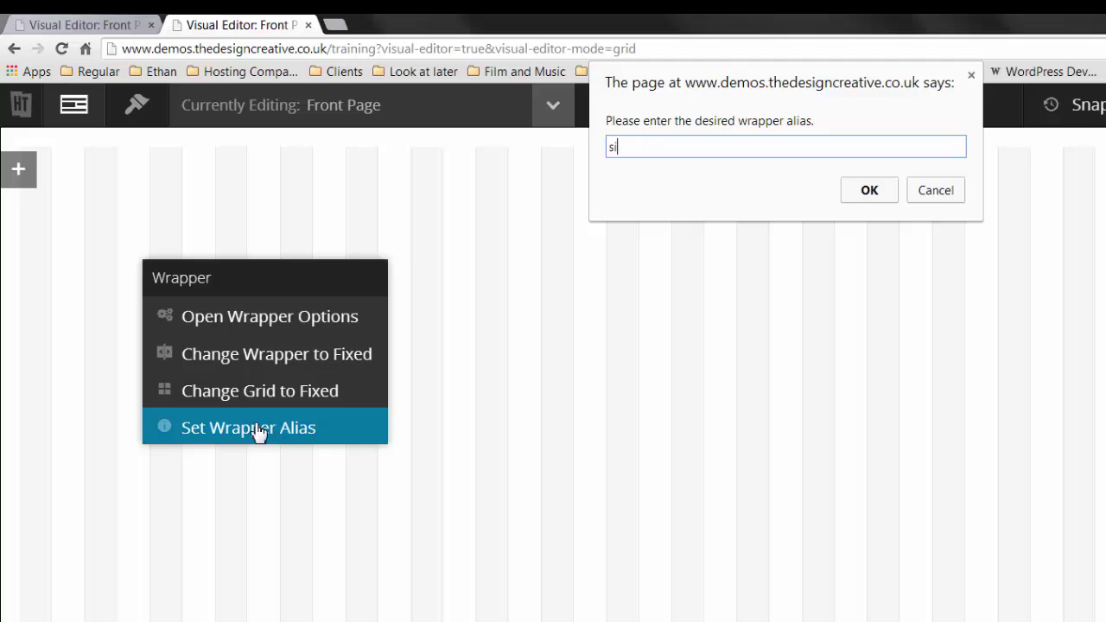
text(sidebar)
key(Return)
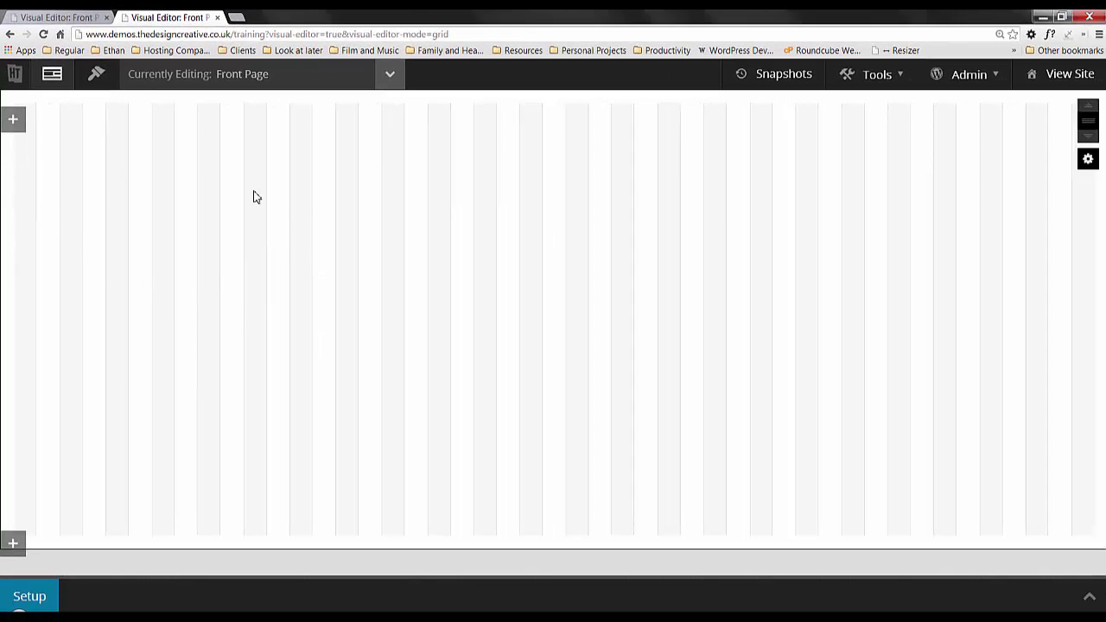
- Draw a full-width Header block and move it to the top edge of the wrapper's grid
drag(17, 152, 1090, 276)
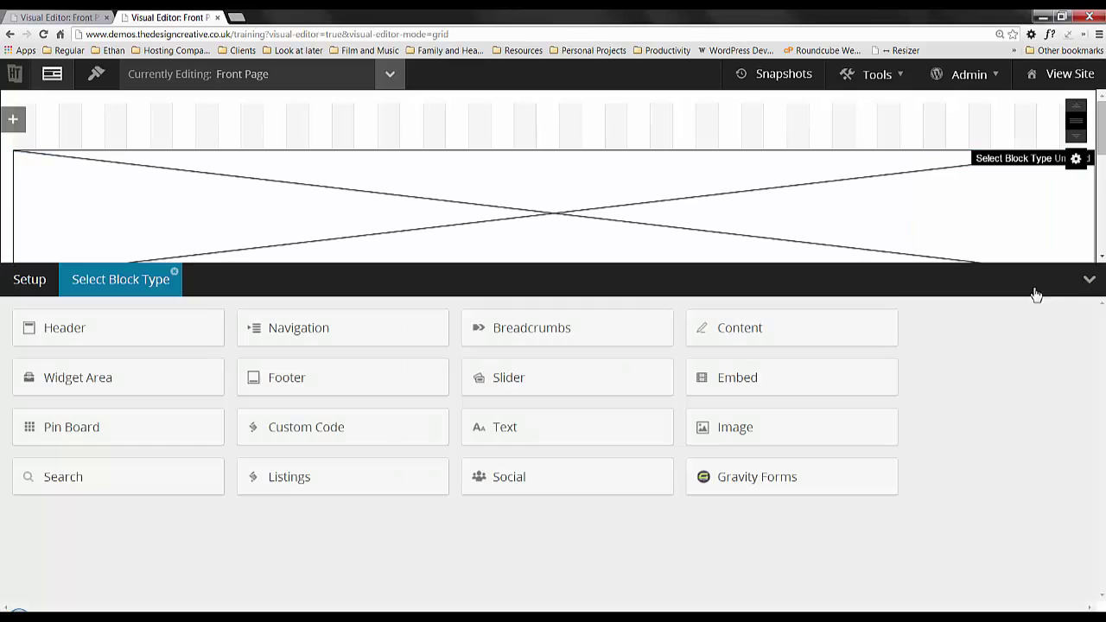
click(168, 338)
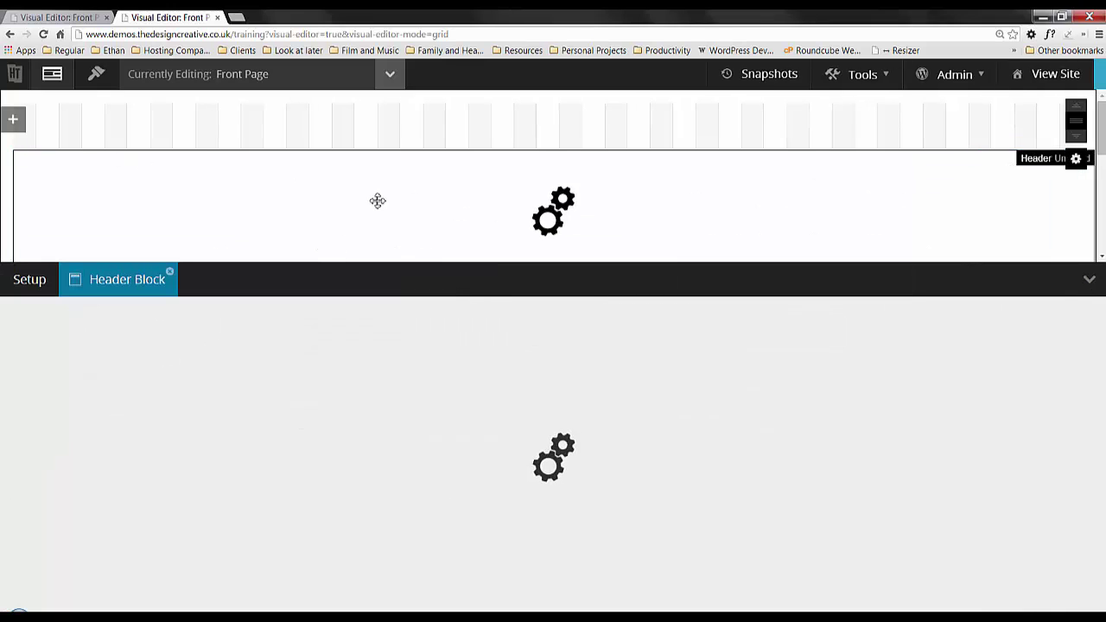
drag(377, 201, 385, 104)
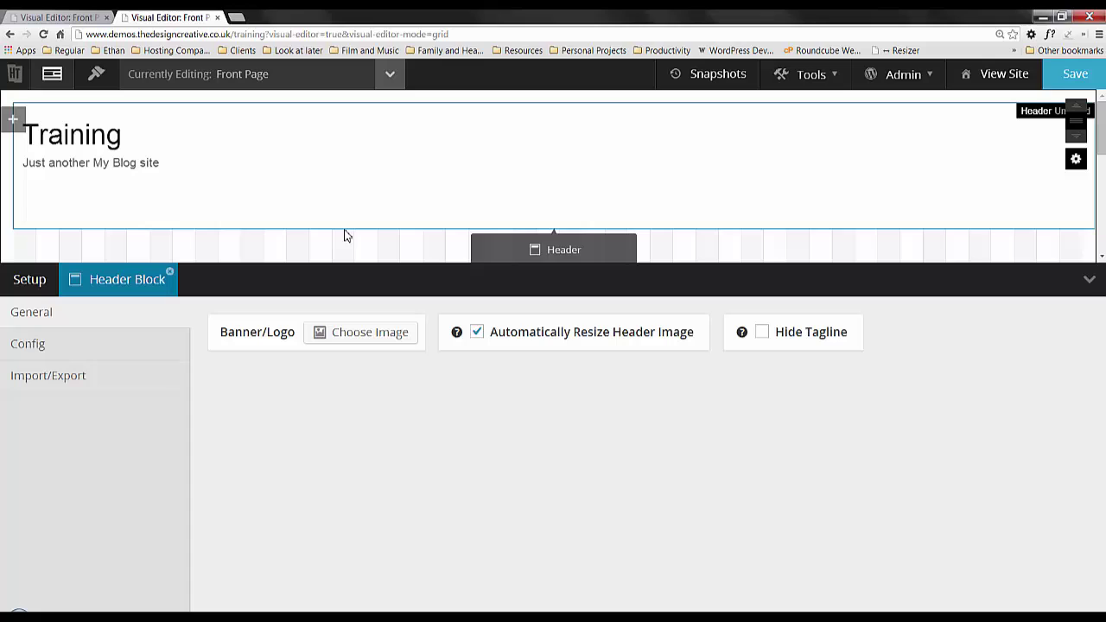
- Shrink the header block slightly and add a Navigation block of the same width directly beneath it
drag(371, 222, 13, 259)
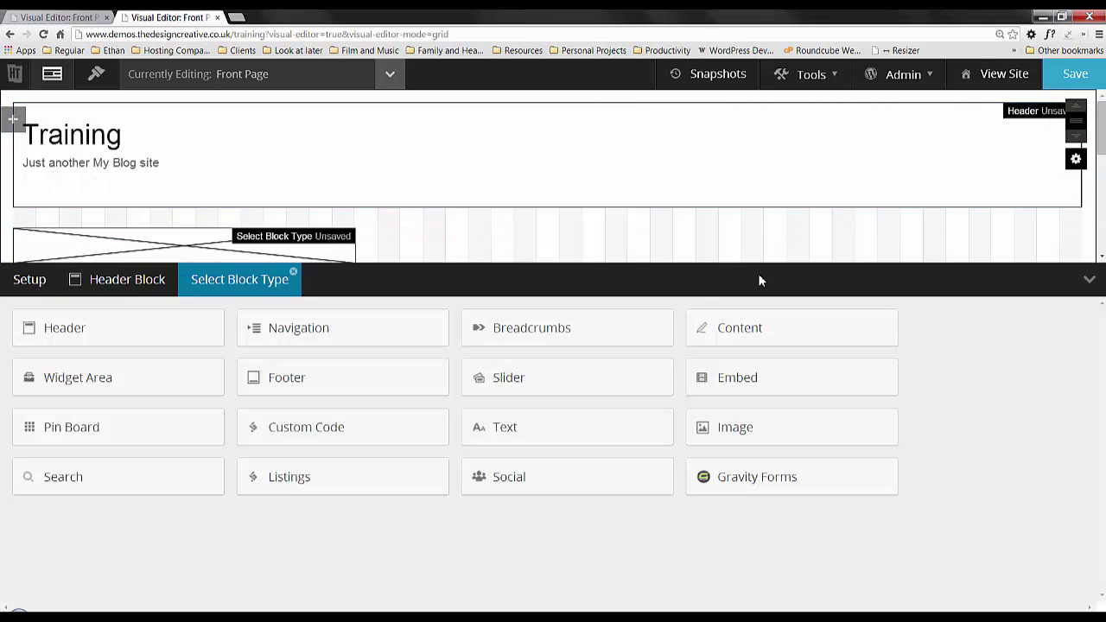
drag(356, 250, 1080, 242)
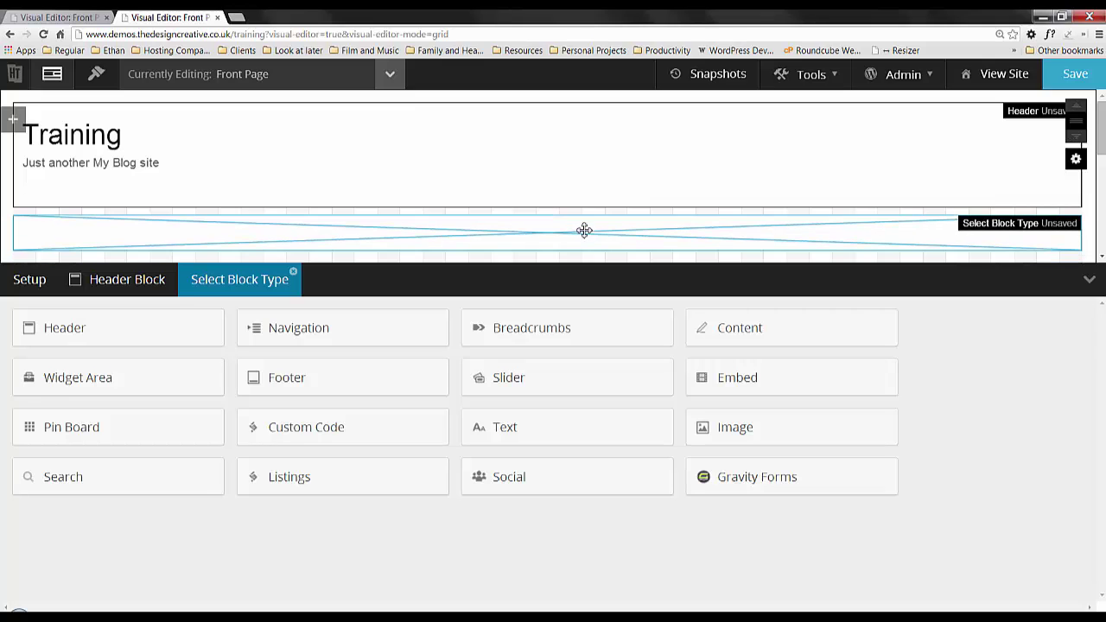
click(350, 329)
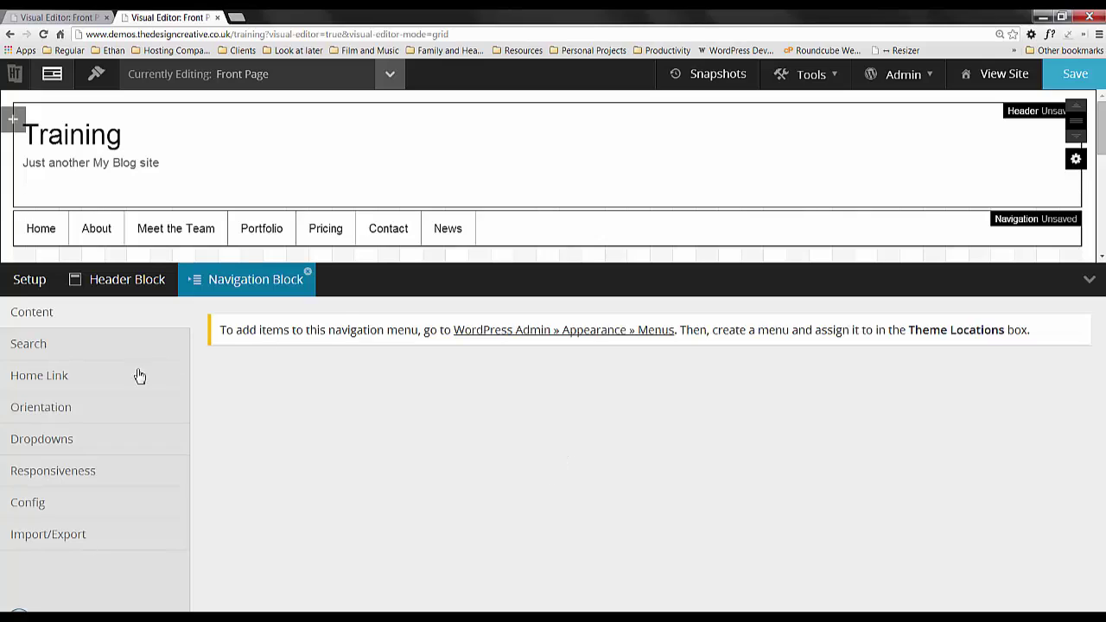
- Enable vertical navigation in the Navigation block's orientation options
click(95, 424)
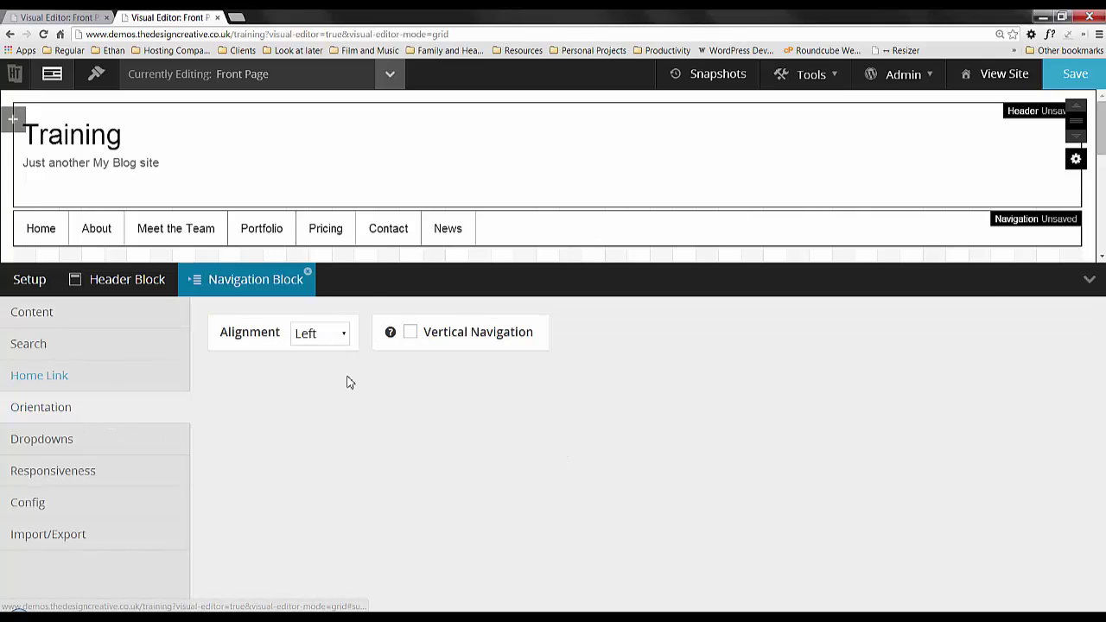
click(410, 332)
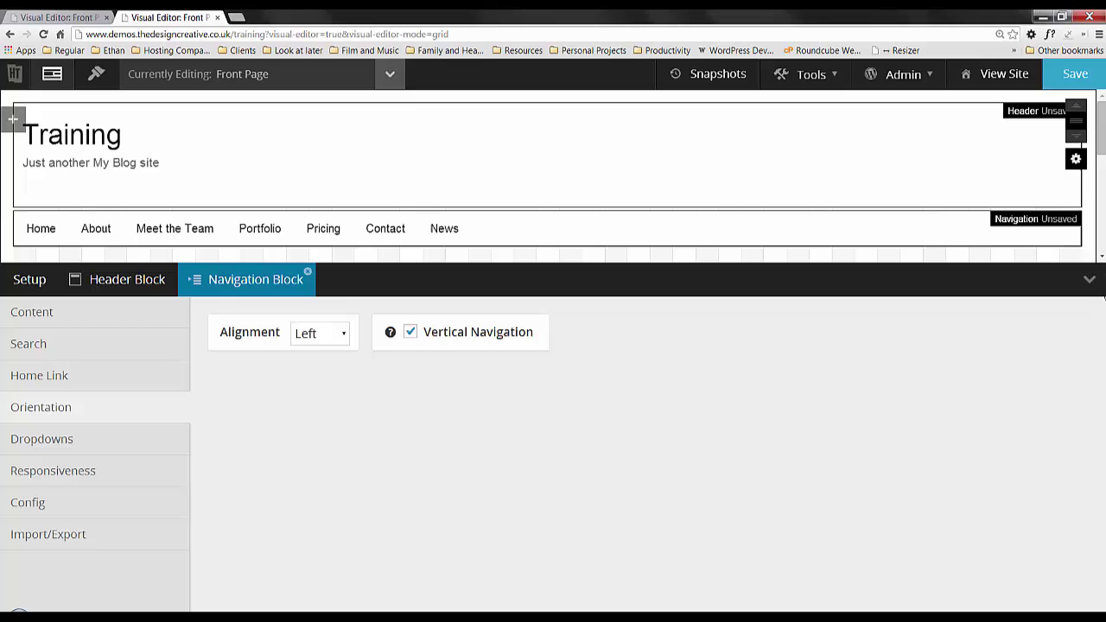
click(1091, 281)
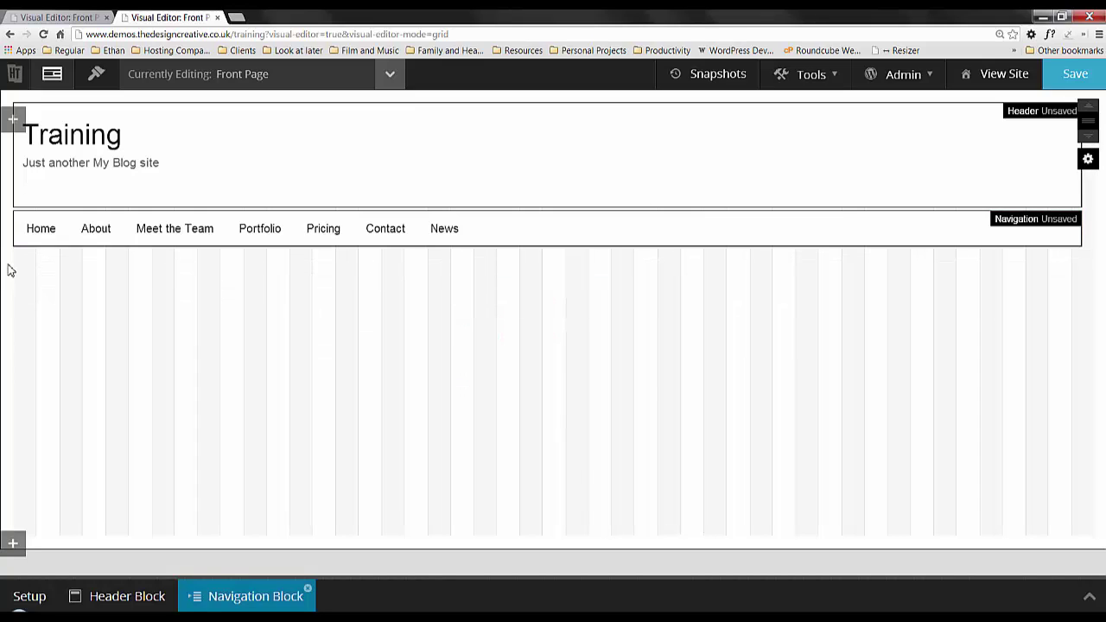
- Add a wide Social block below the navigation, with icons positioned Center Center and orientation Horizontal
mouse_move(14, 266)
mouse_down()
mouse_move(464, 363)
mouse_move(1093, 354)
mouse_move(1103, 334)
mouse_up()
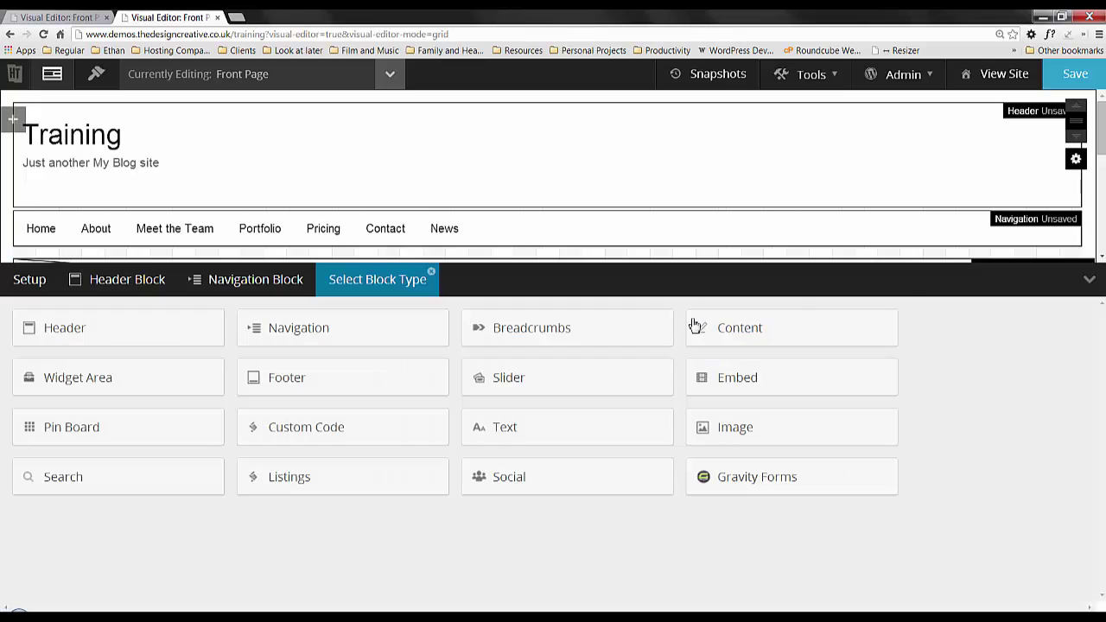
click(539, 481)
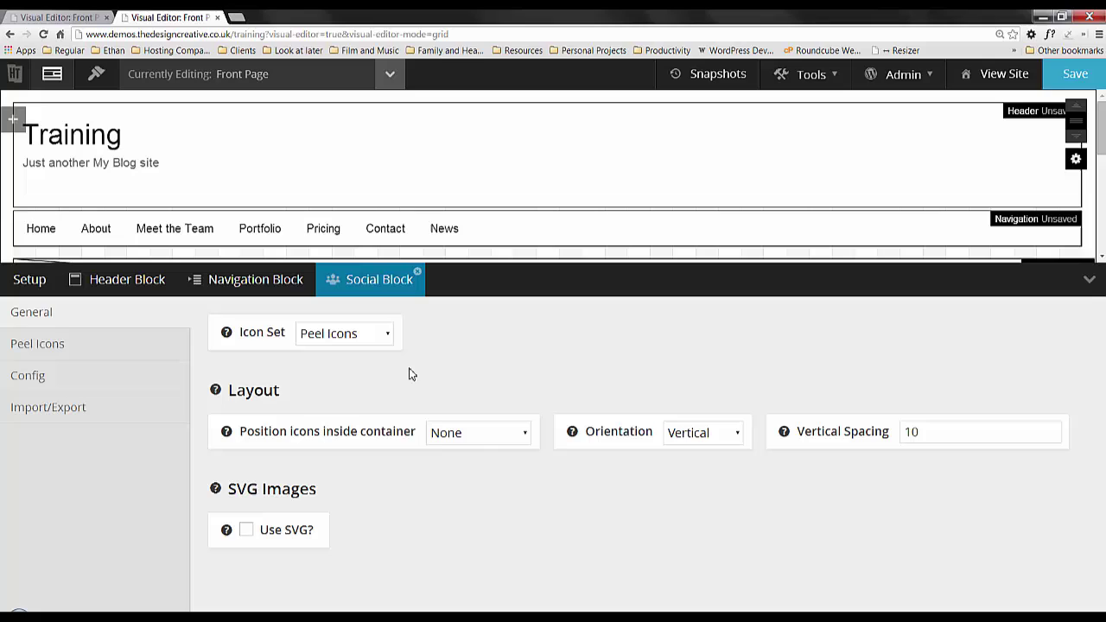
click(472, 437)
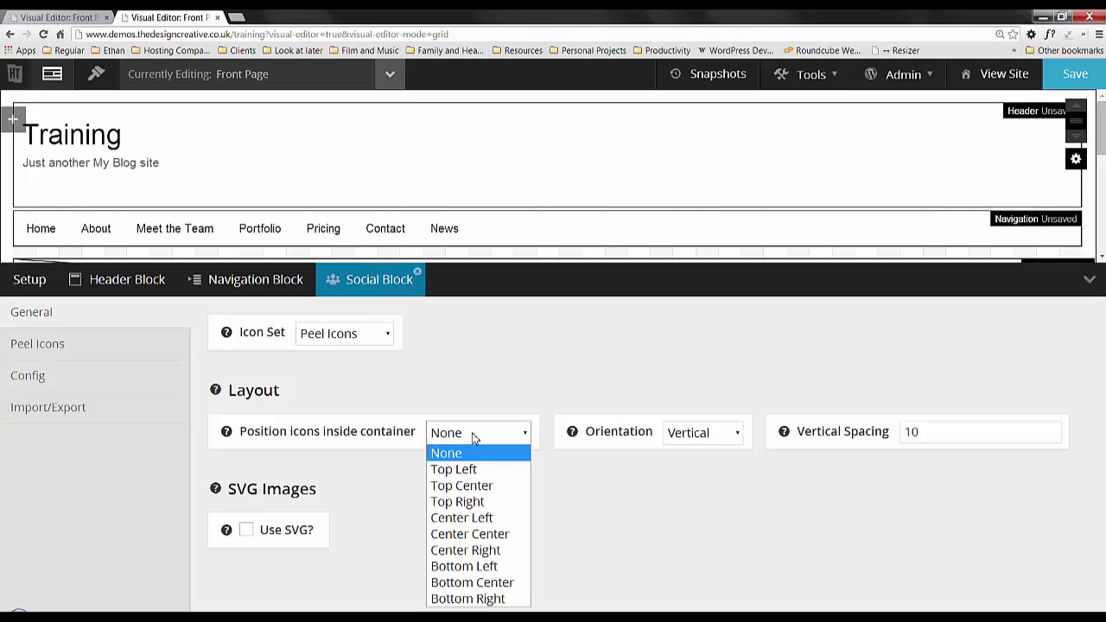
click(476, 533)
click(696, 439)
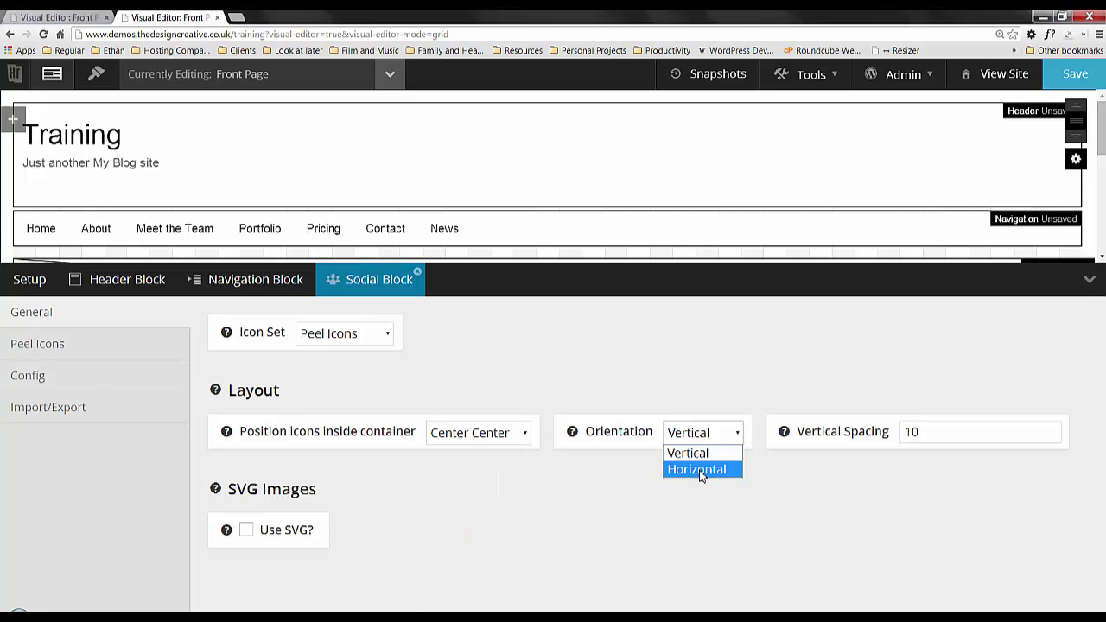
click(698, 470)
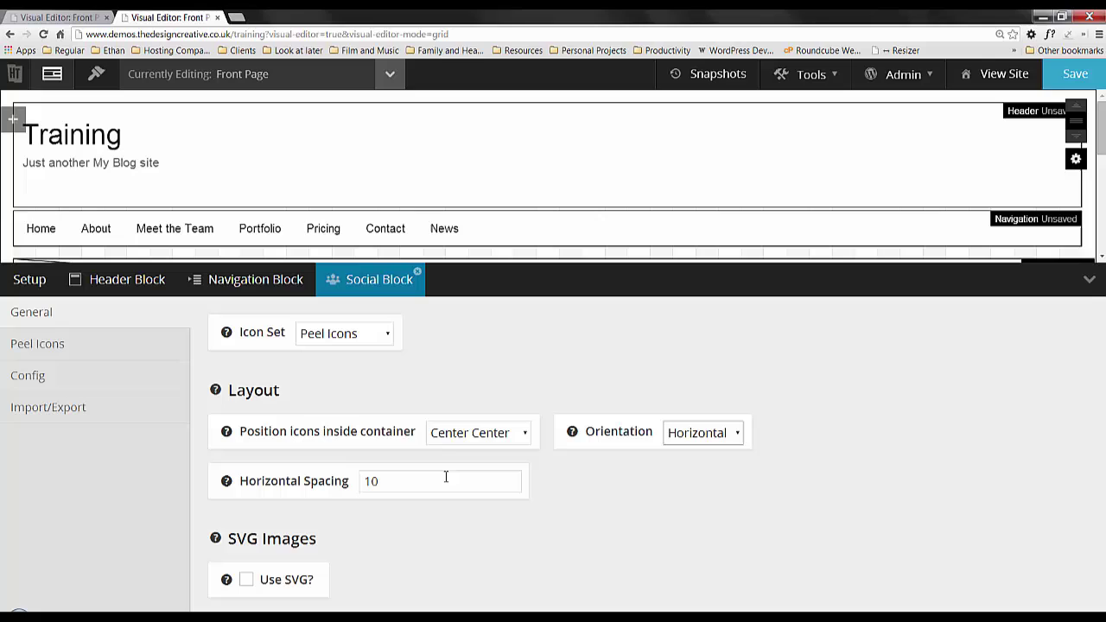
- Add extra Peel Icons entries, give the first two the link URL #, and set the second entry's network to SoundCloud
click(54, 344)
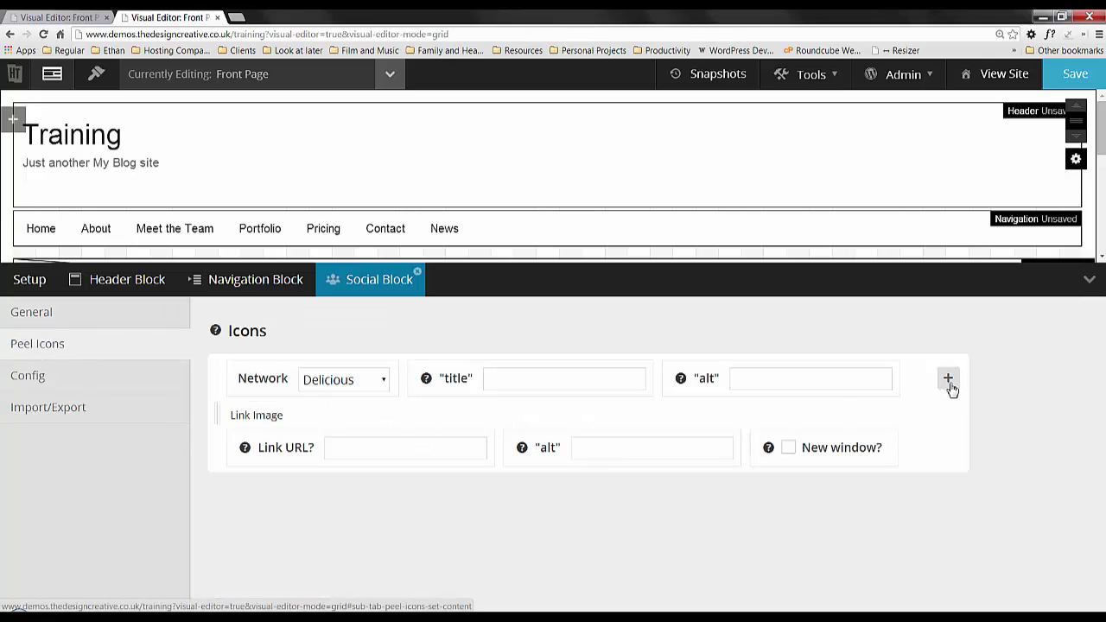
click(949, 382)
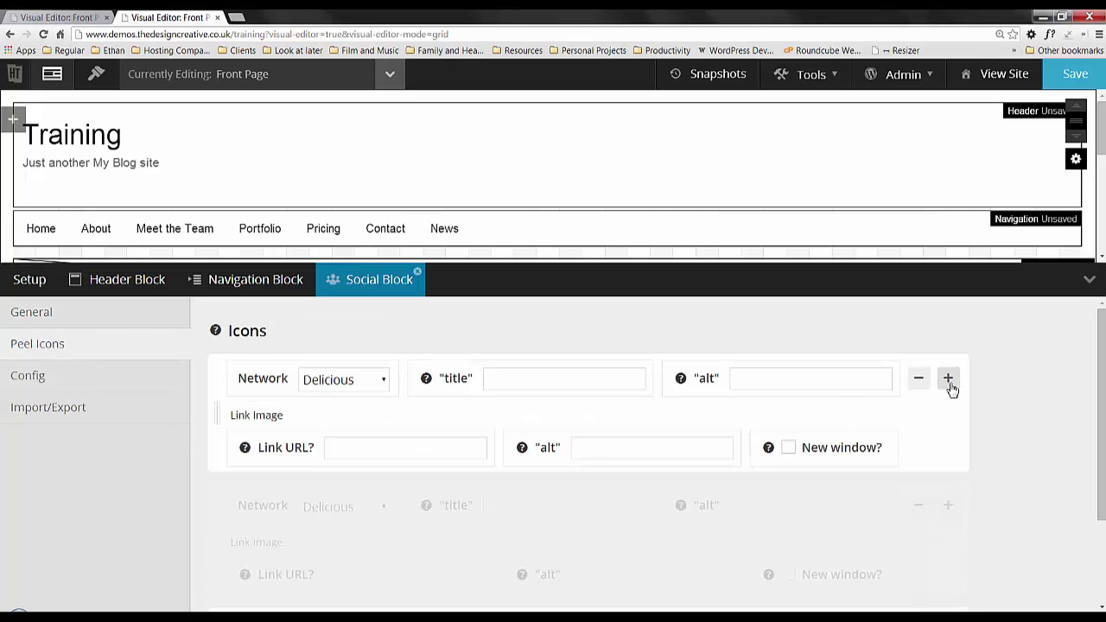
click(374, 451)
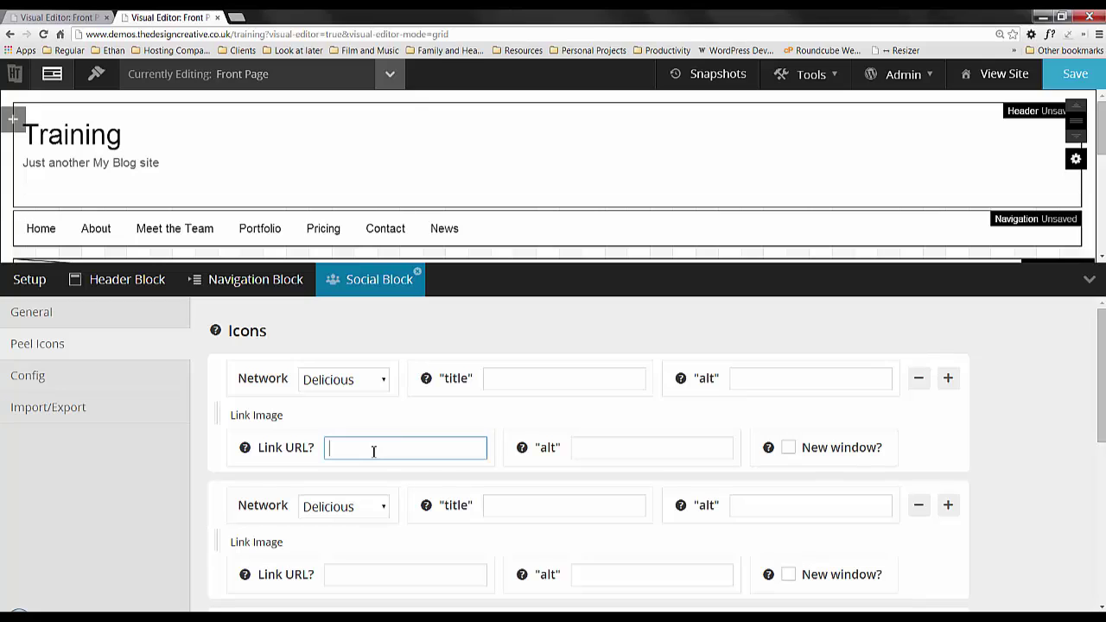
click(350, 578)
text(#)
click(384, 507)
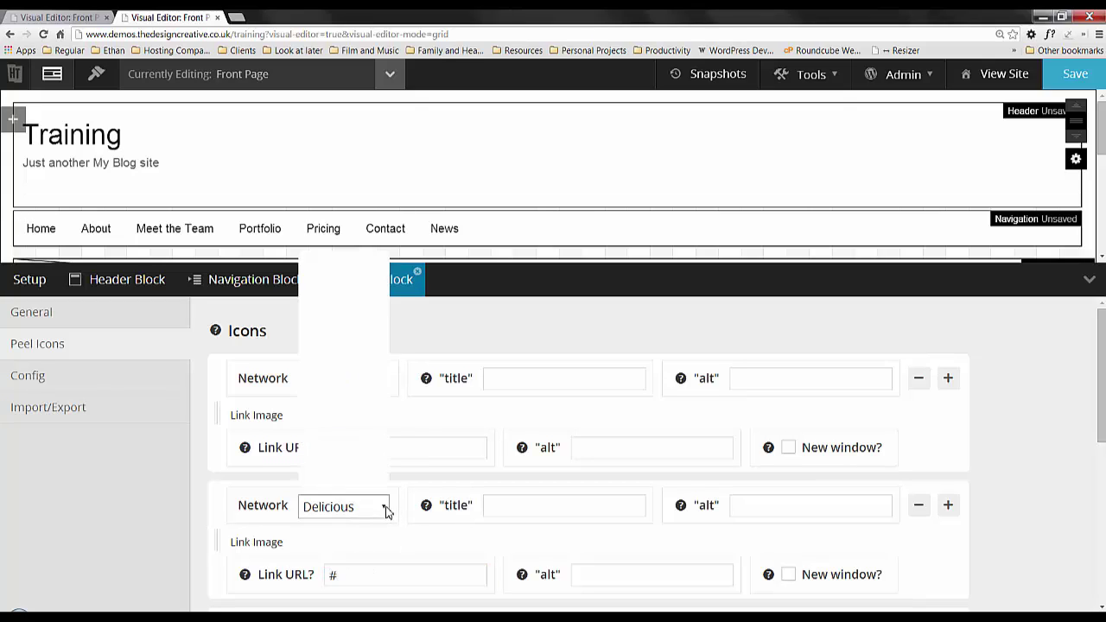
click(371, 420)
- Set the next two icon entries to the LastFM and LinkedIn networks, each with the link URL #
click(948, 378)
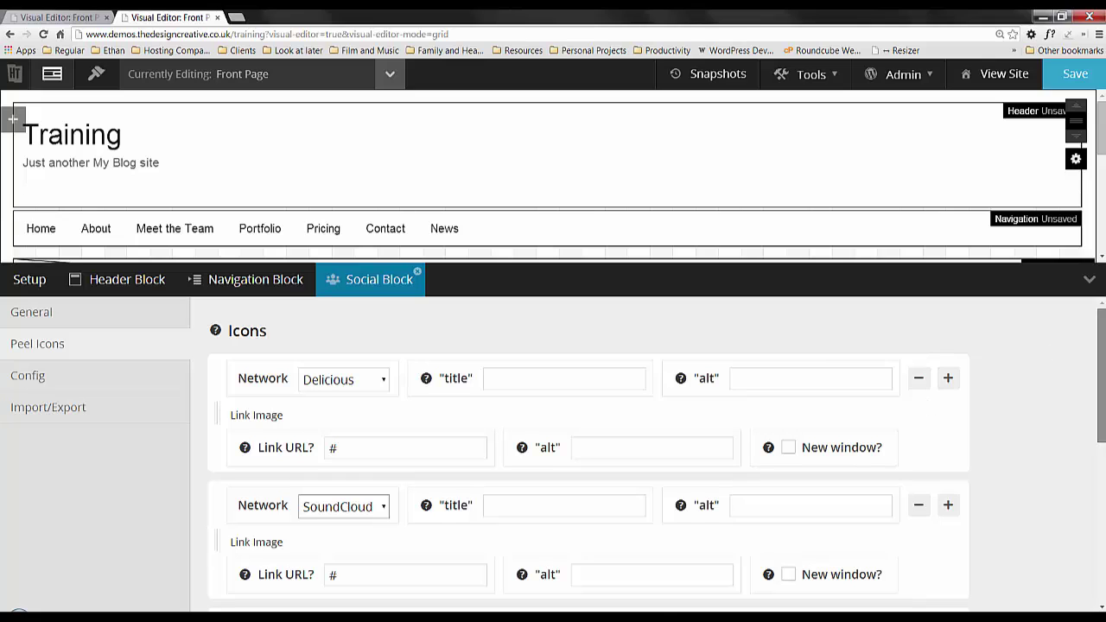
scroll(947, 378, down, 2)
scroll(442, 309, down, 1)
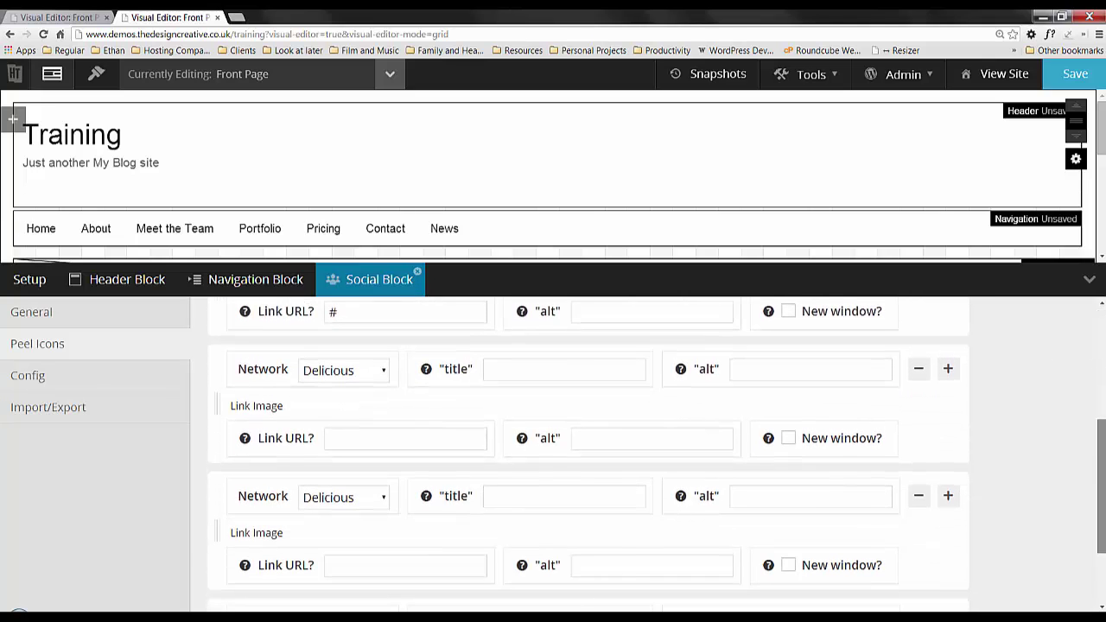
click(353, 370)
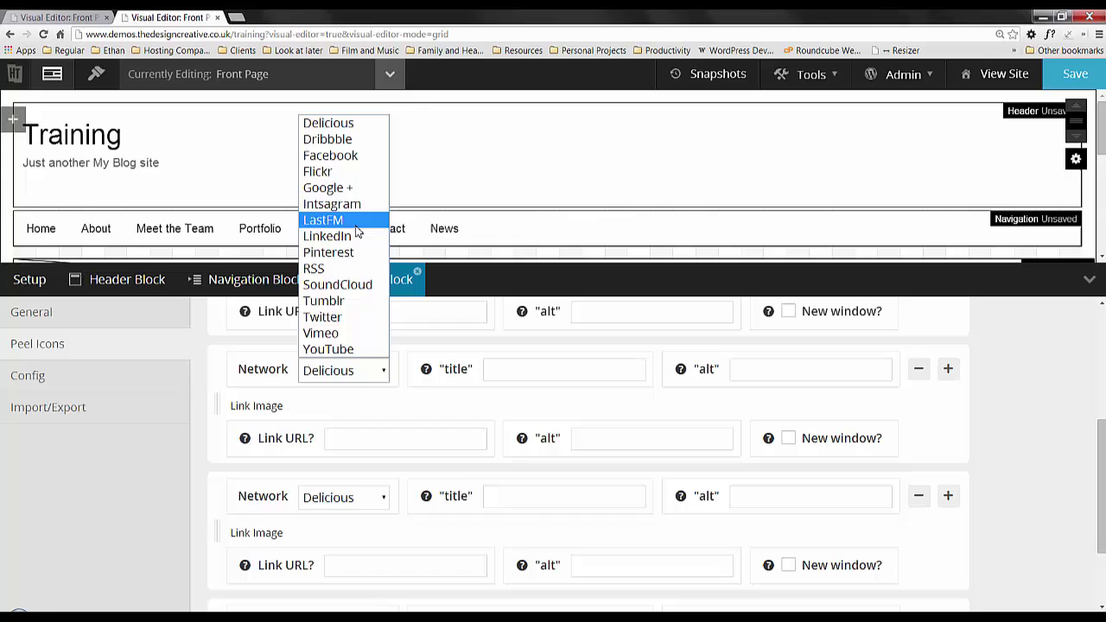
click(356, 221)
click(337, 497)
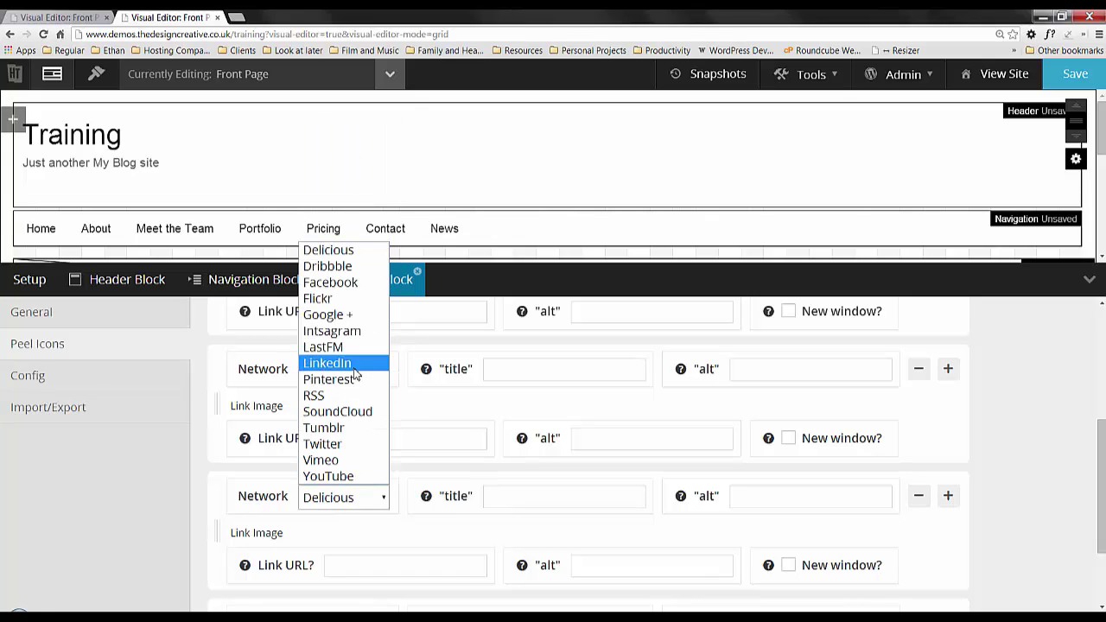
click(358, 374)
click(369, 441)
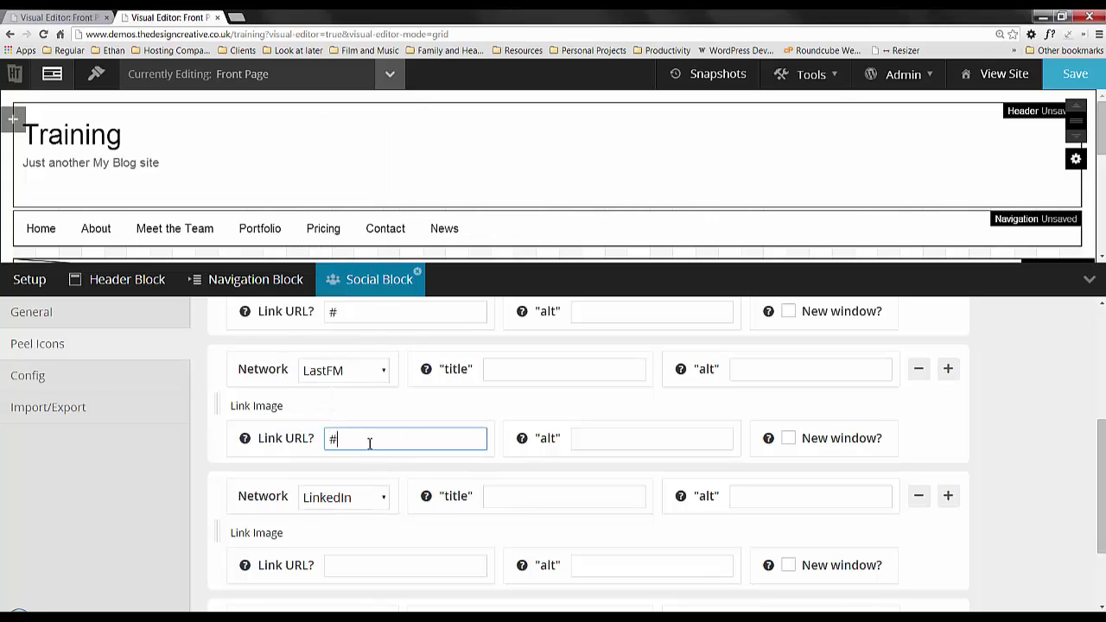
click(351, 565)
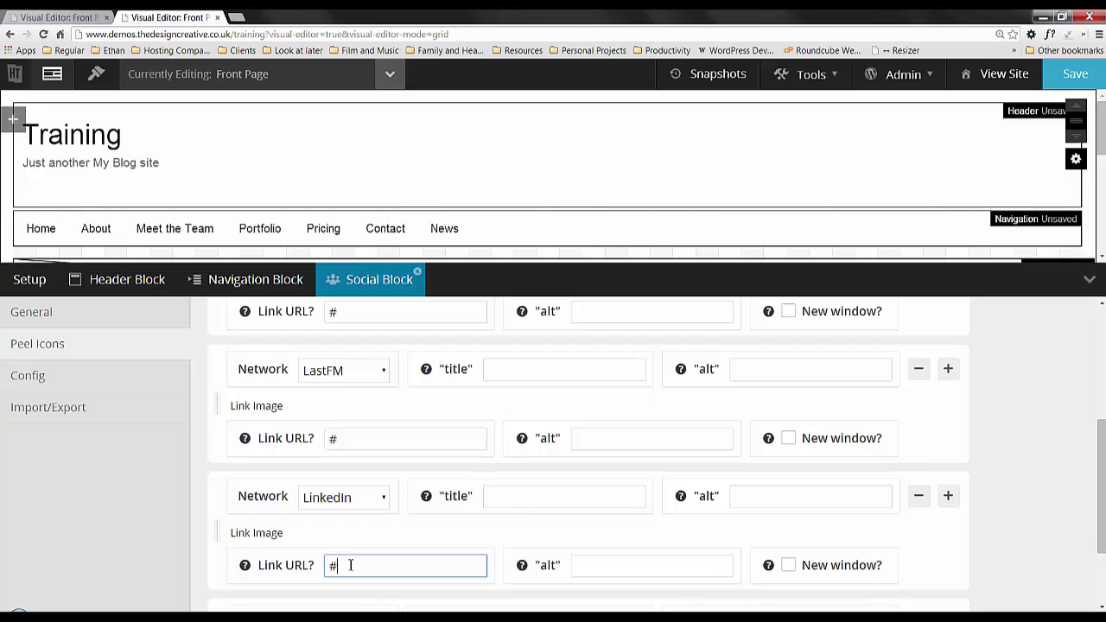
- Widen the Header and Navigation blocks to the full grid, reduce the Social block's height to 40px, and shorten the wrapper to fit
click(1089, 279)
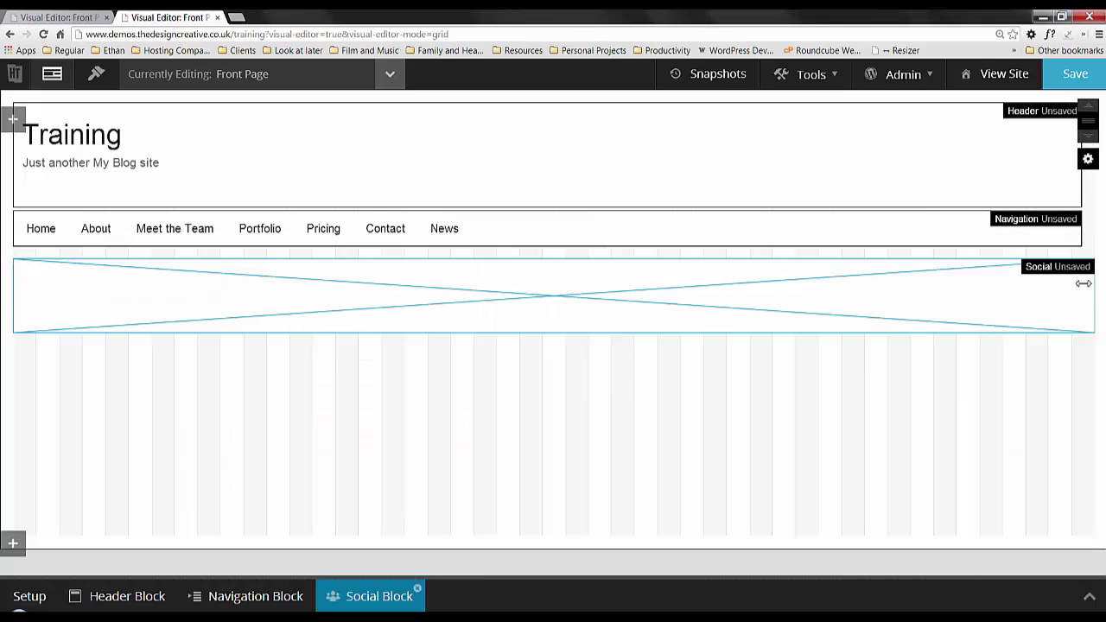
drag(563, 549, 948, 271)
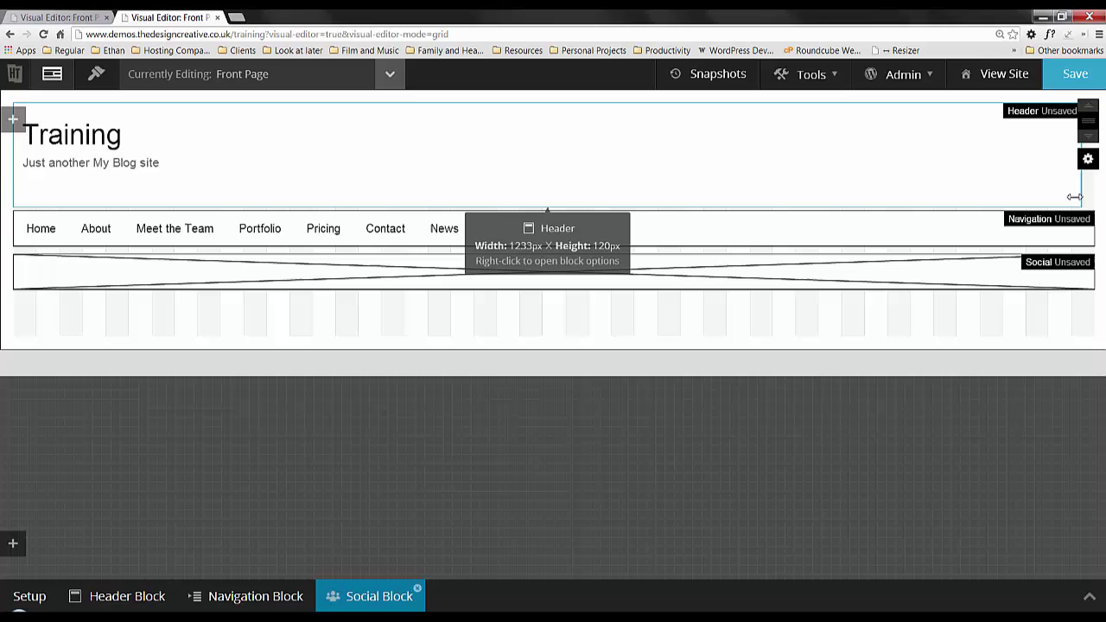
drag(1103, 203, 1105, 203)
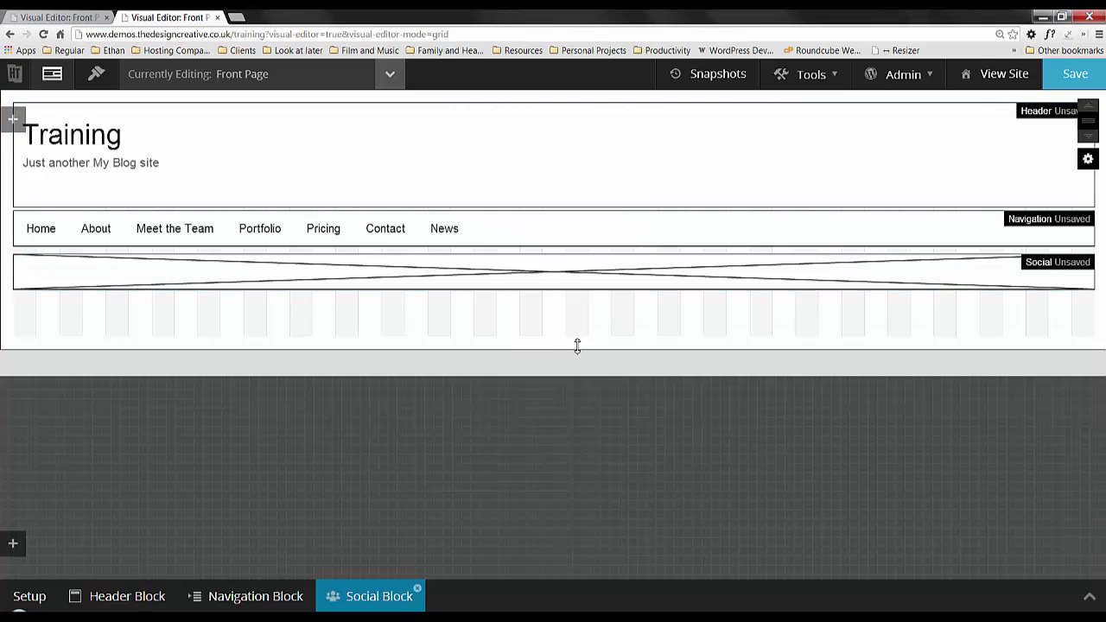
drag(577, 346, 578, 301)
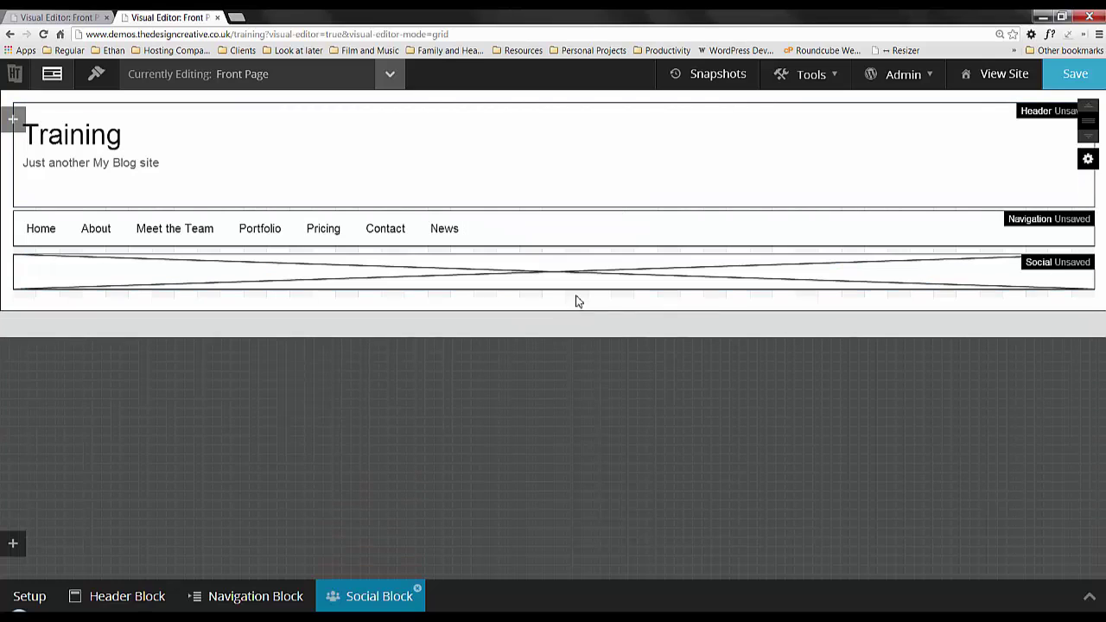
- Add a new wrapper below the sidebar wrapper and change both the wrapper and its grid to fluid
click(13, 547)
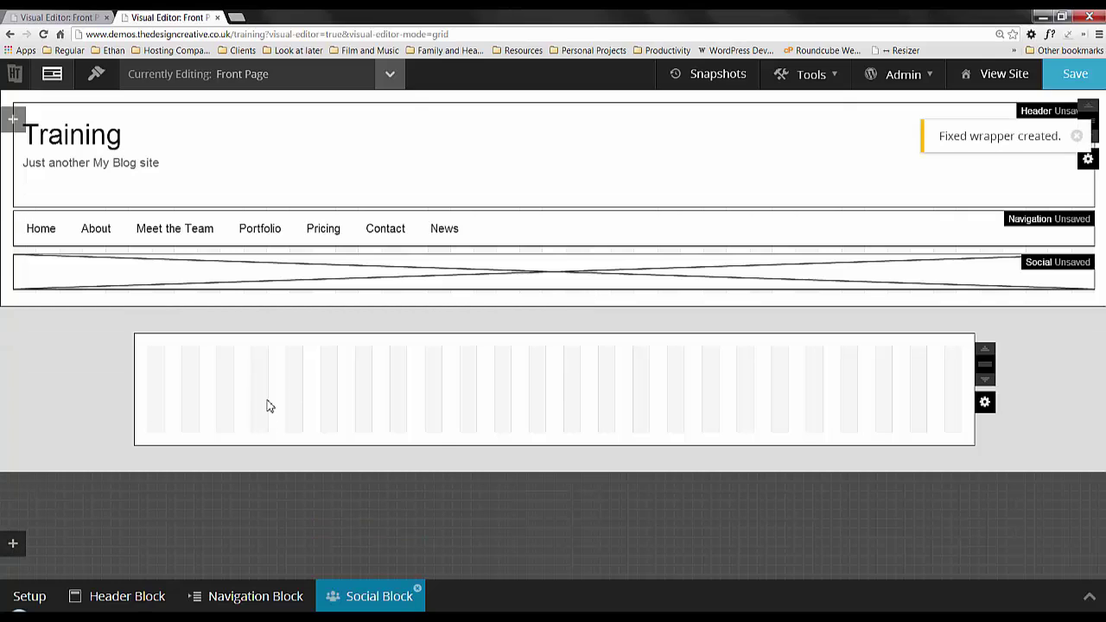
right_click(267, 403)
click(364, 472)
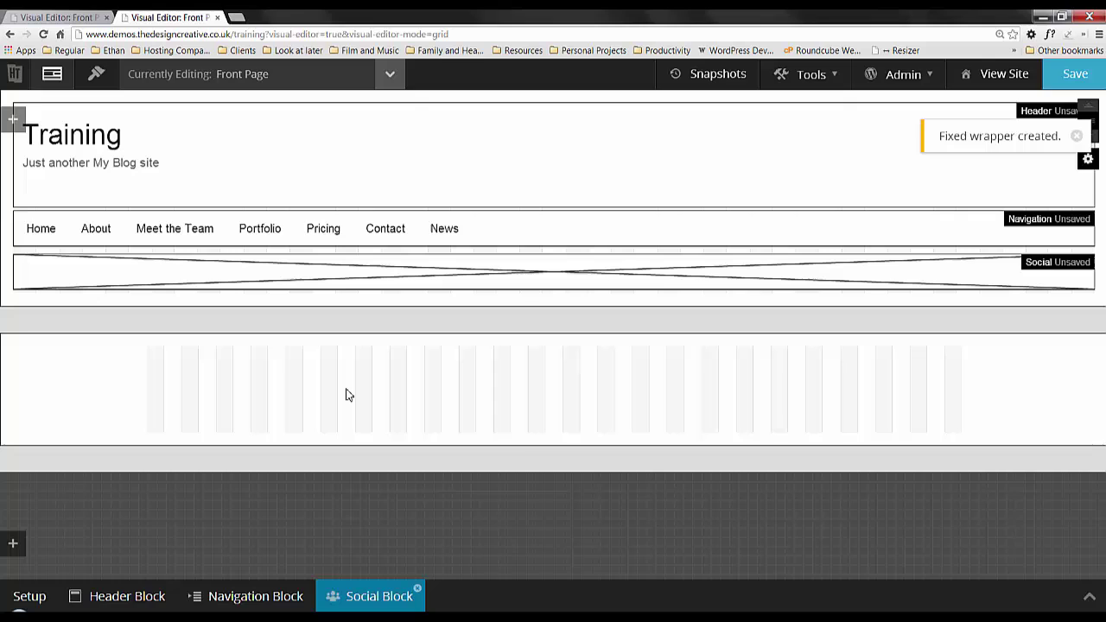
right_click(345, 394)
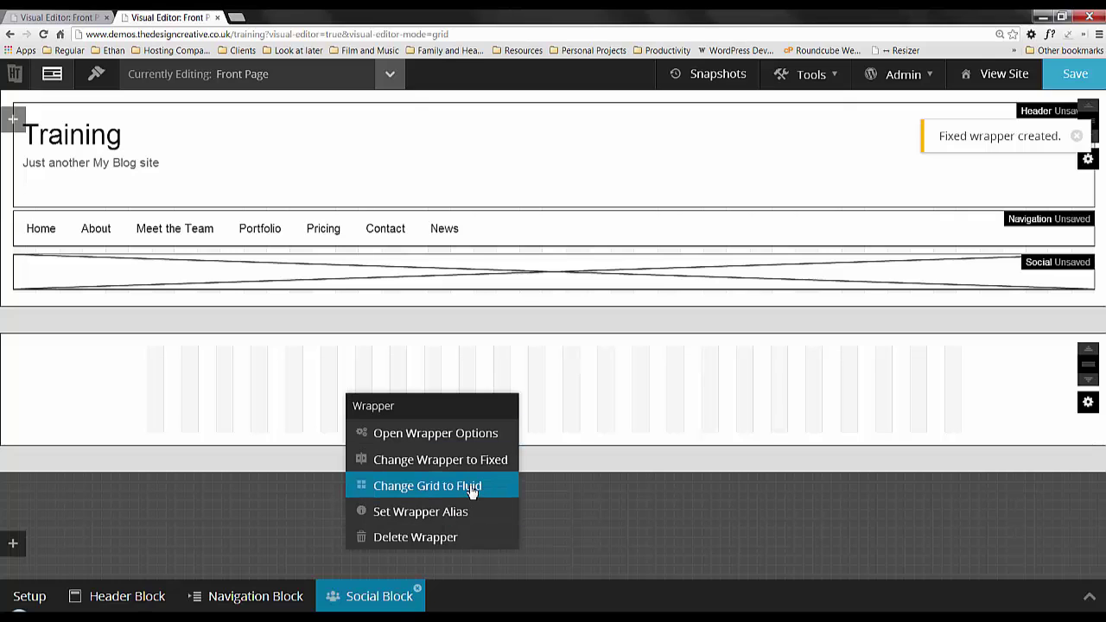
click(472, 488)
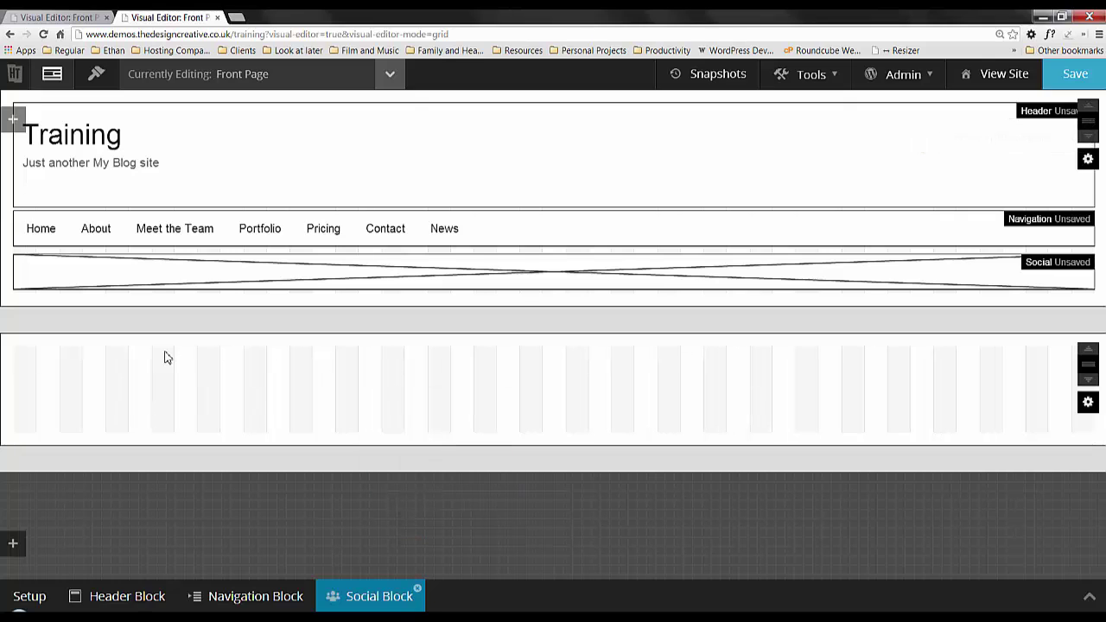
- Add a Pin Board block filling the new wrapper and set its mode to Custom query
mouse_move(21, 354)
mouse_down()
mouse_move(697, 382)
mouse_move(1049, 435)
mouse_move(1090, 428)
mouse_up()
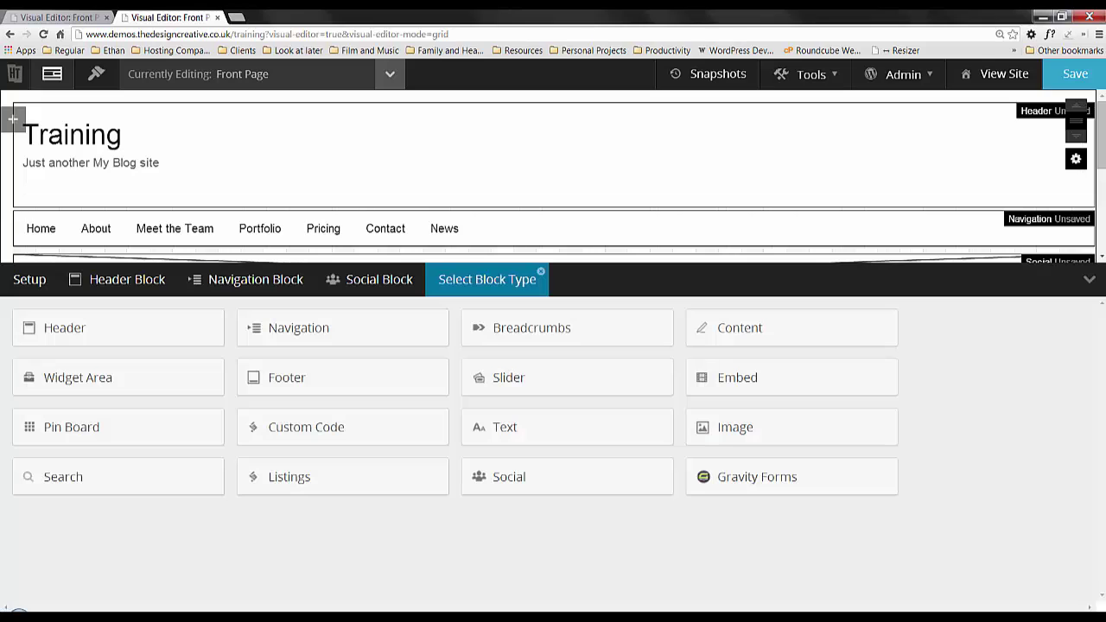
click(163, 441)
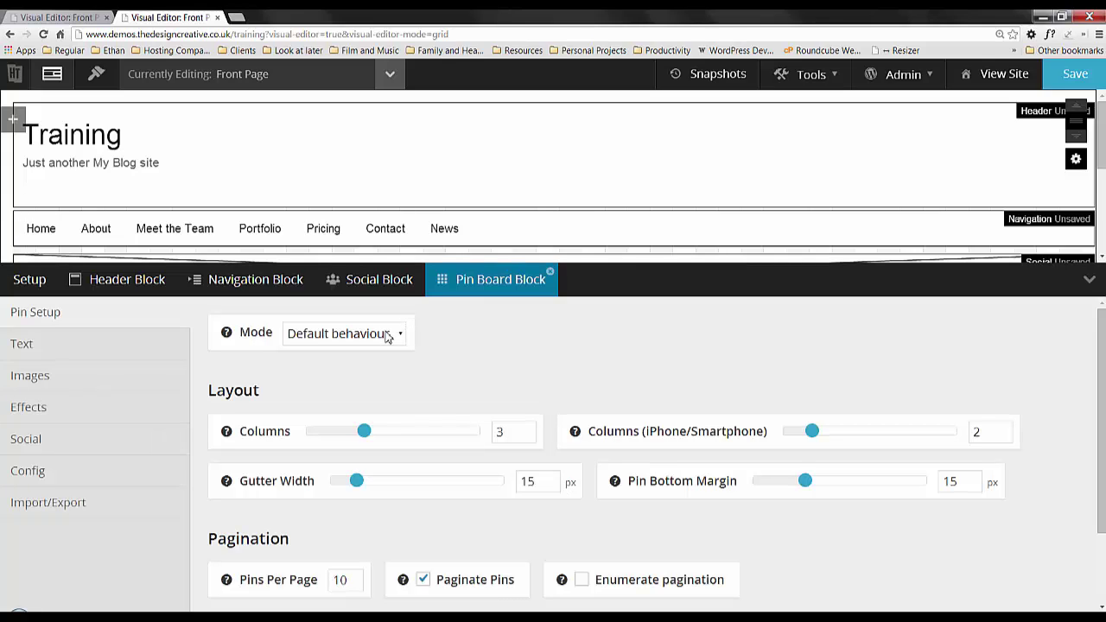
click(387, 337)
click(357, 370)
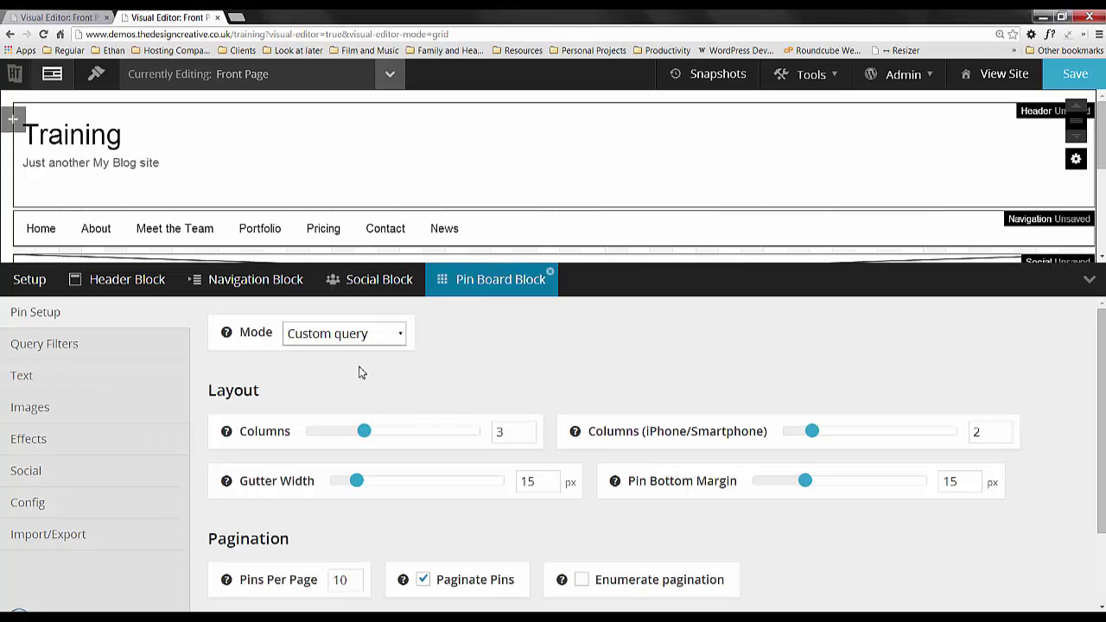
- Set the Pin Board block's query filter to the Posts post type
click(105, 346)
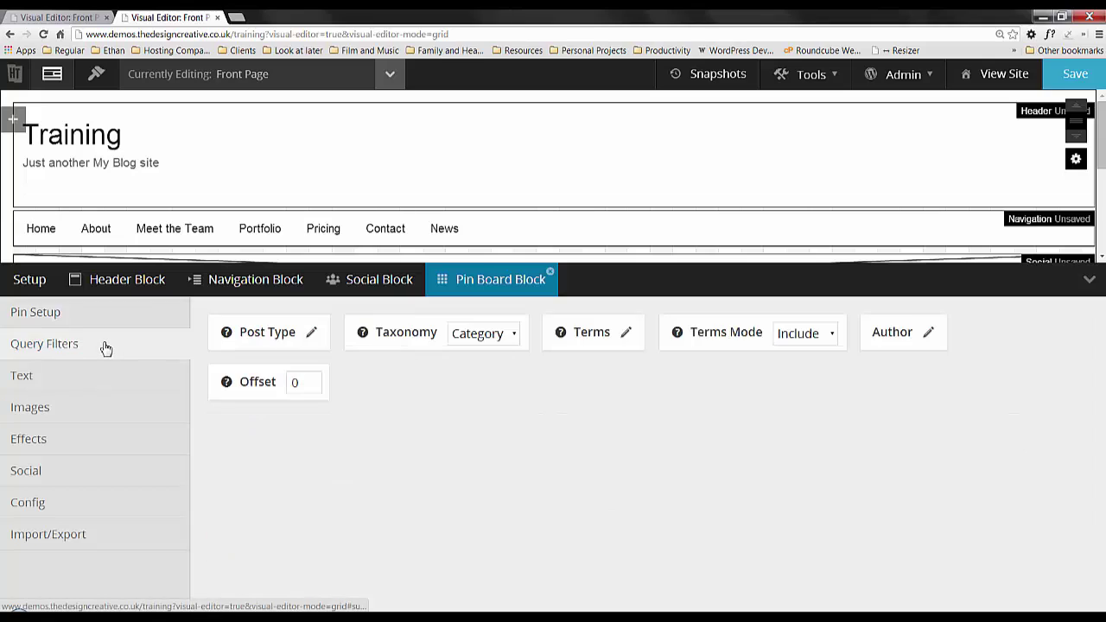
click(311, 332)
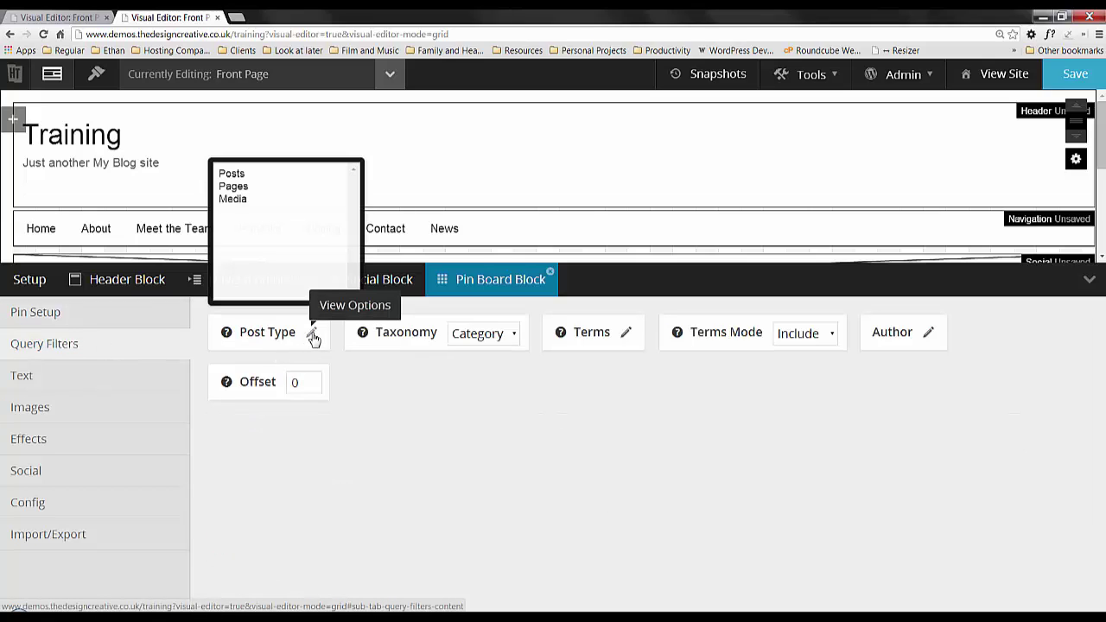
click(236, 175)
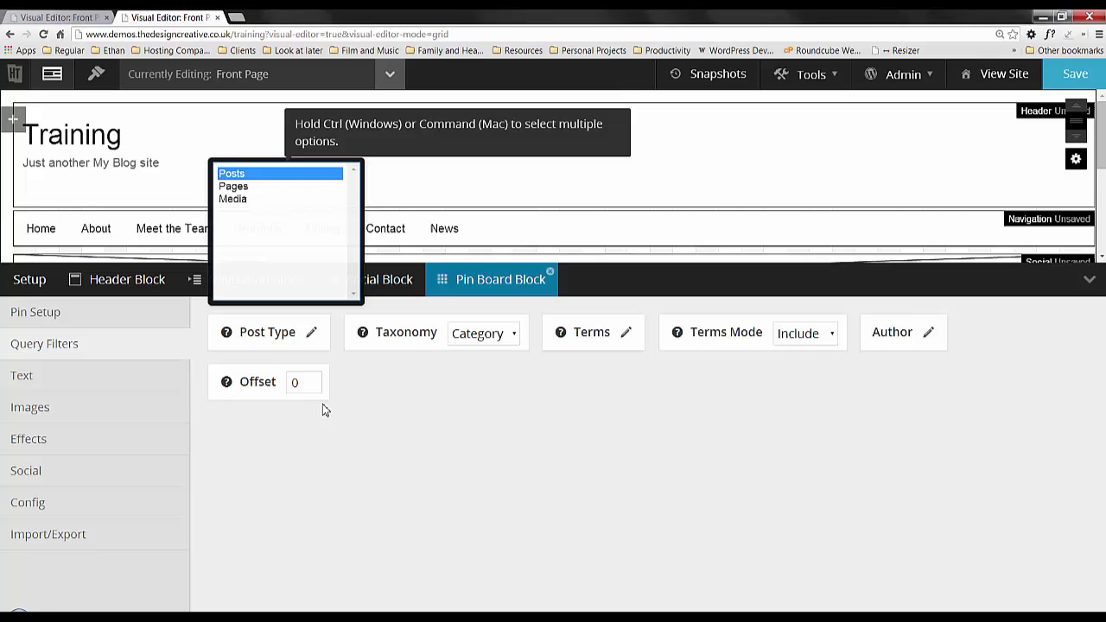
click(313, 439)
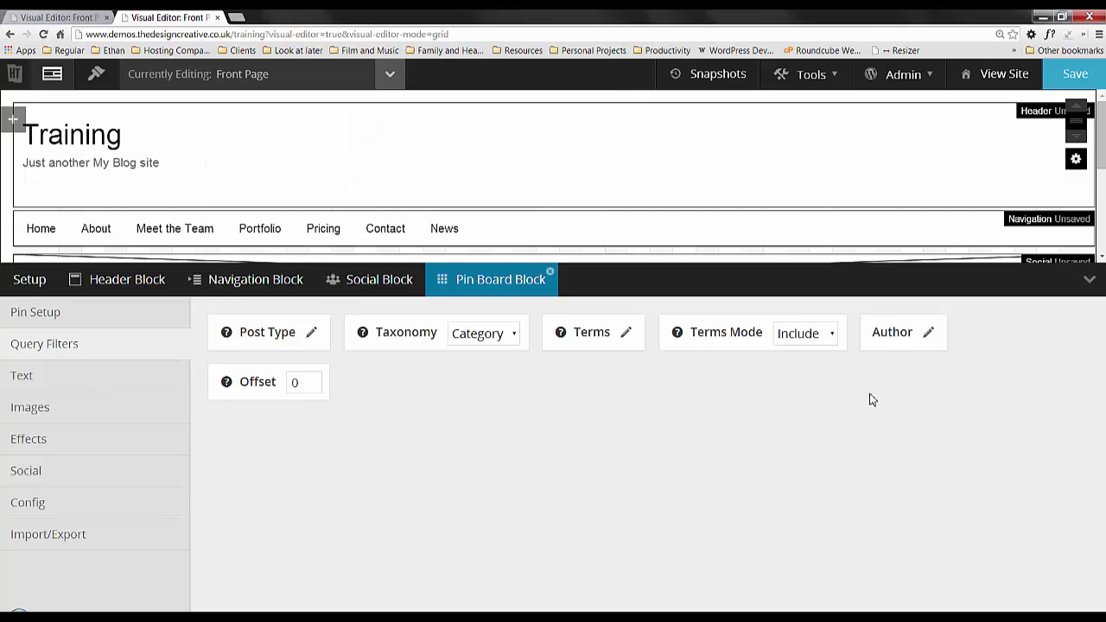
click(1090, 293)
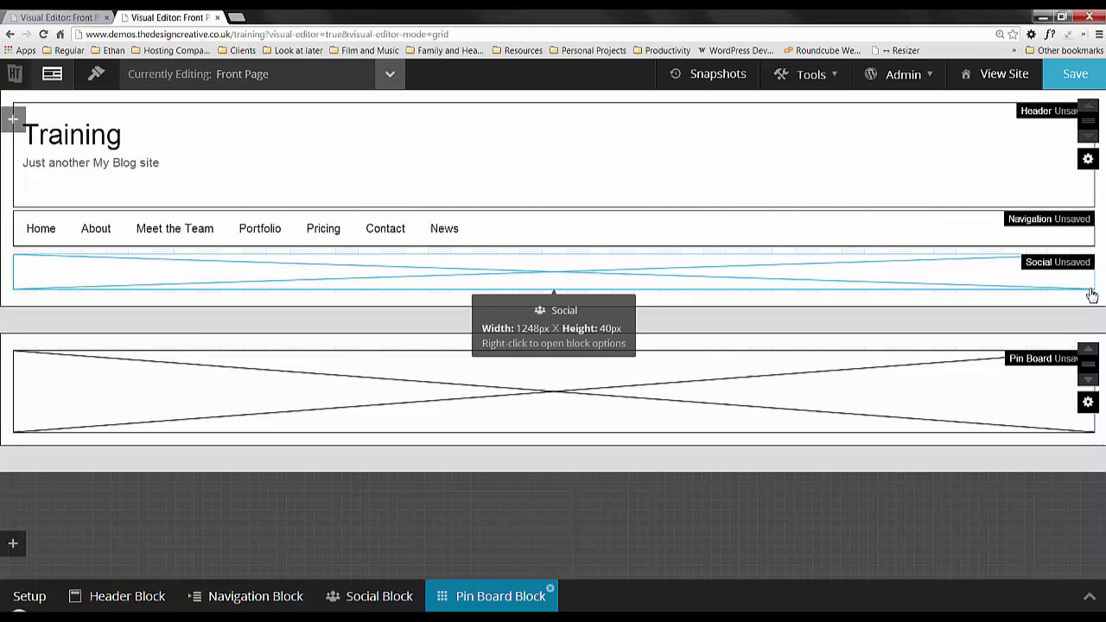
- Save the layout and check the header, vertical navigation, social icons and pin board on the live front page
click(1073, 76)
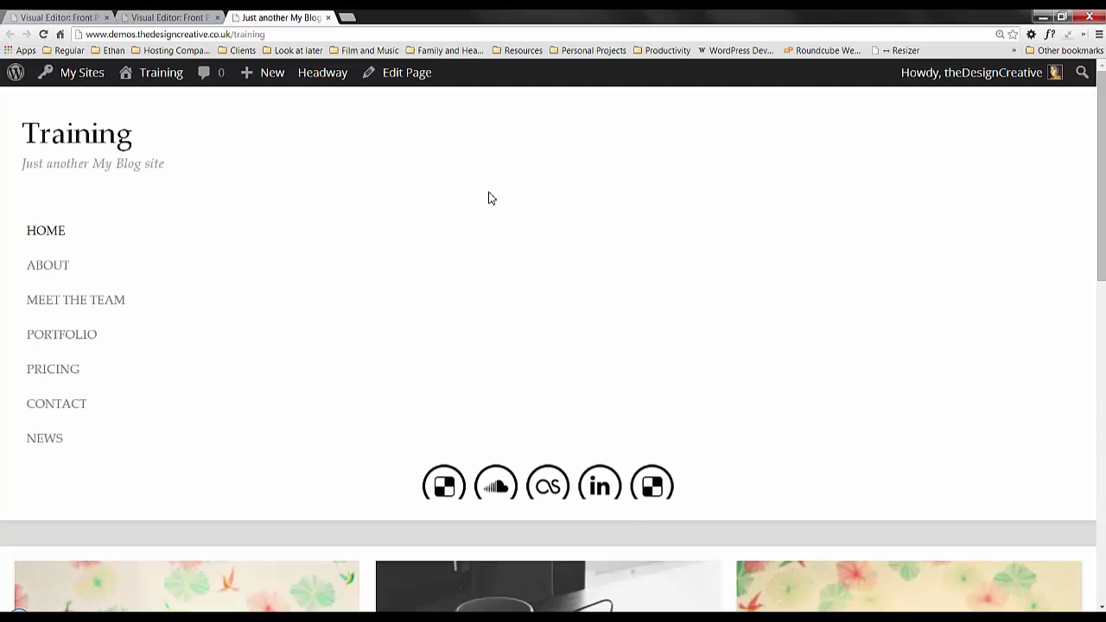
scroll(527, 377, down, 5)
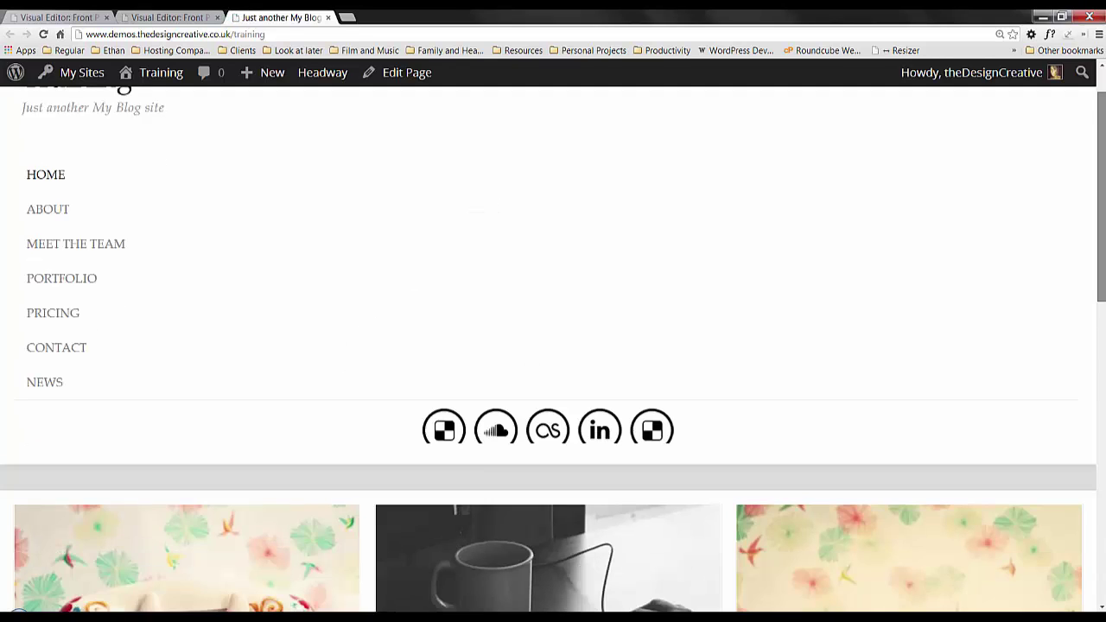
scroll(553, 345, down, 3)
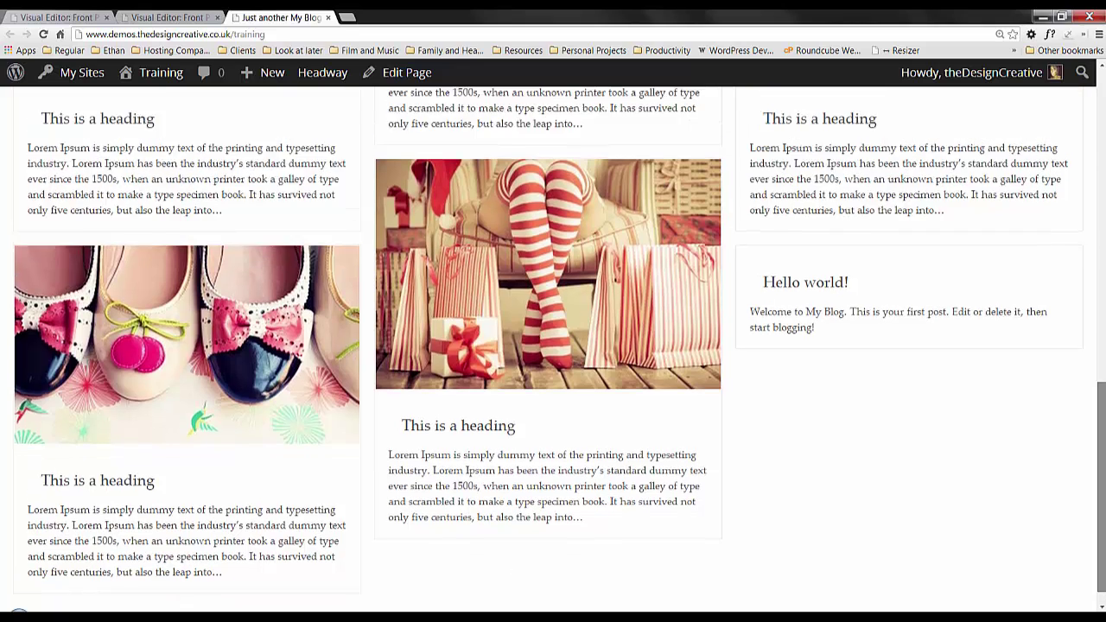
drag(1100, 471, 1079, 141)
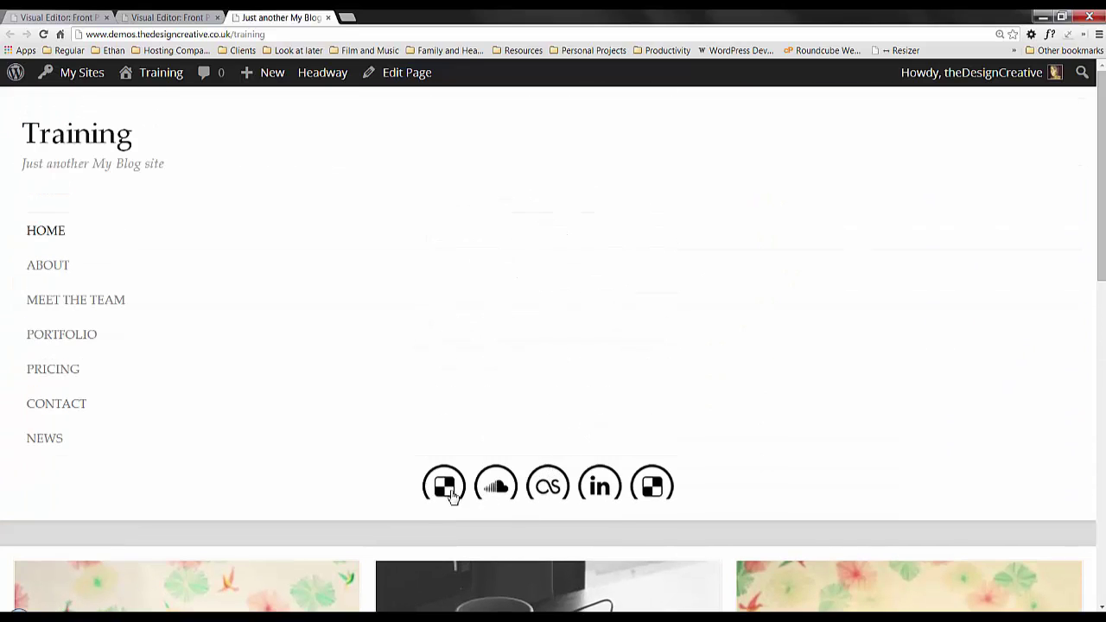
- Back in the visual editor, enable SVG images for the Social block with an image width of 24, and save
click(193, 17)
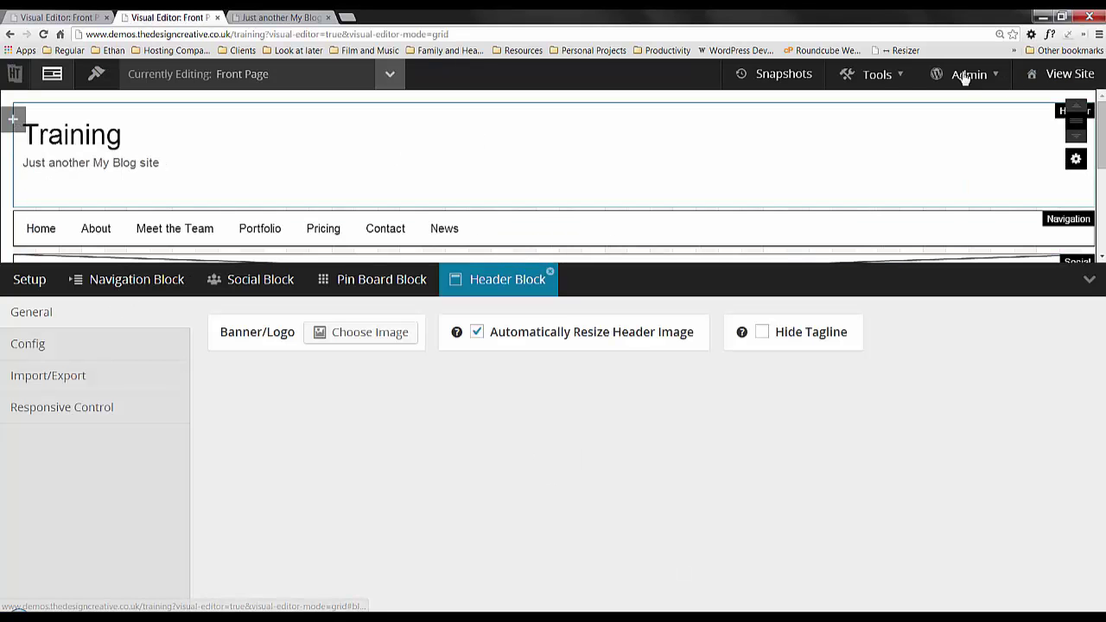
scroll(1071, 121, down, 2)
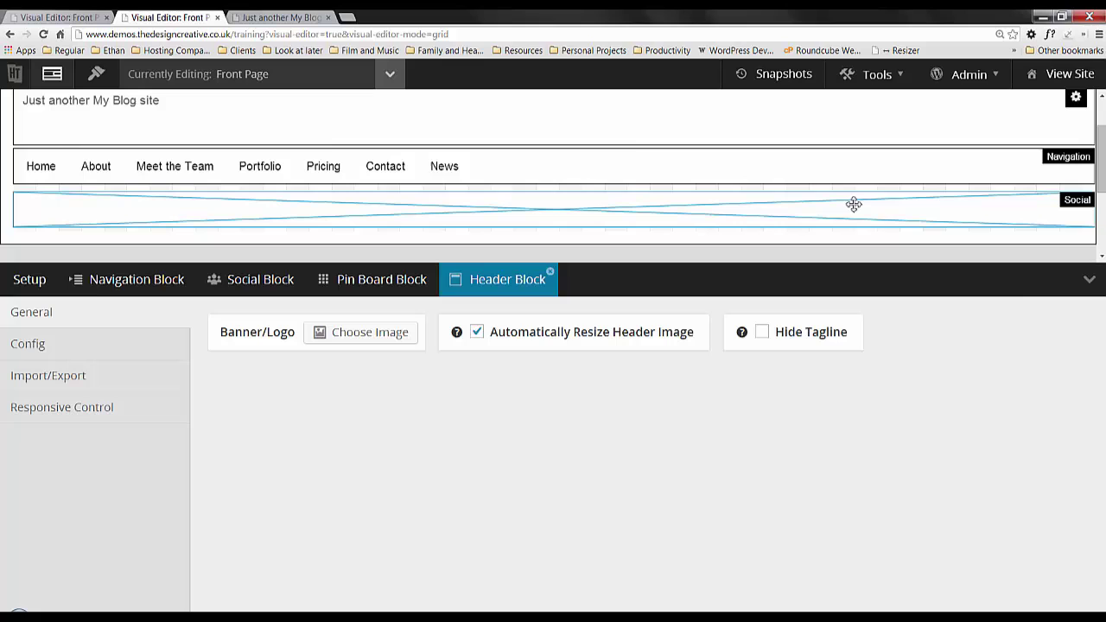
right_click(851, 206)
click(909, 252)
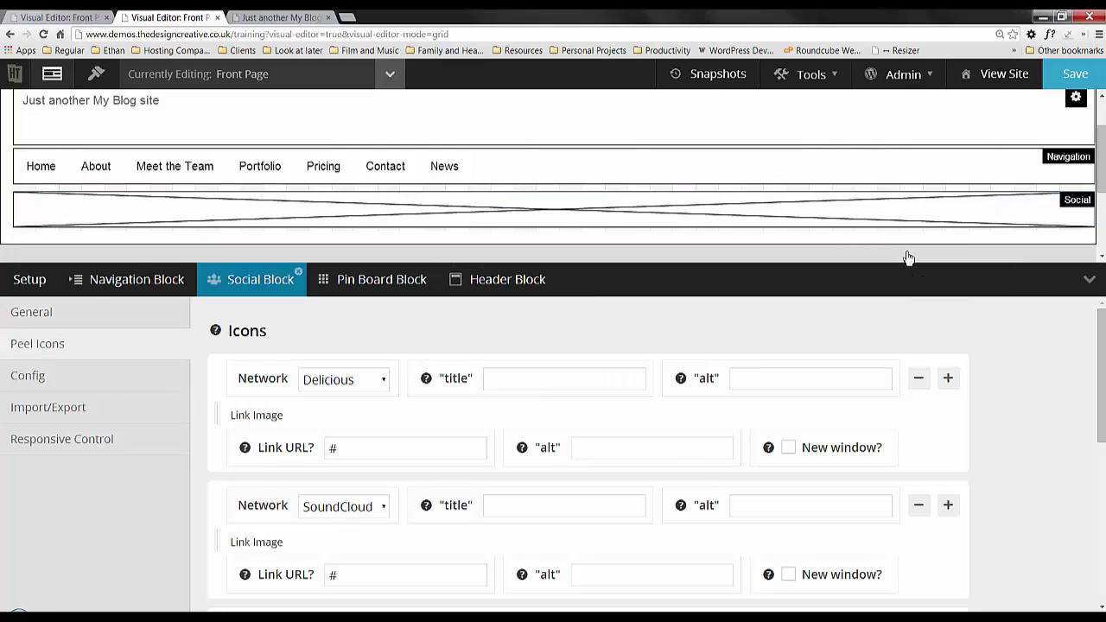
click(109, 318)
click(289, 580)
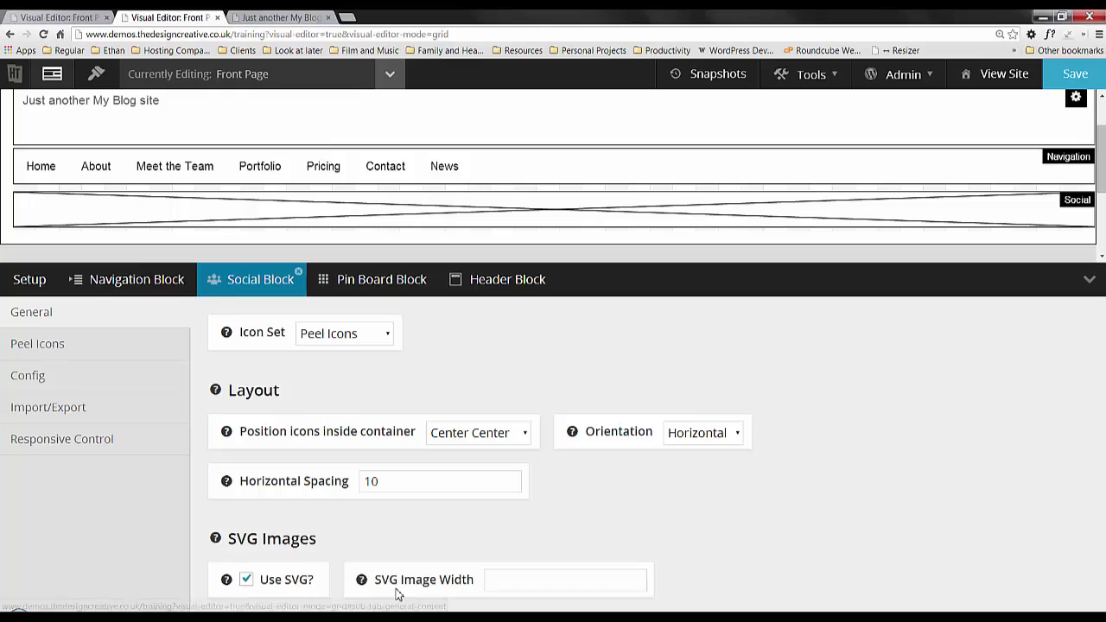
click(493, 579)
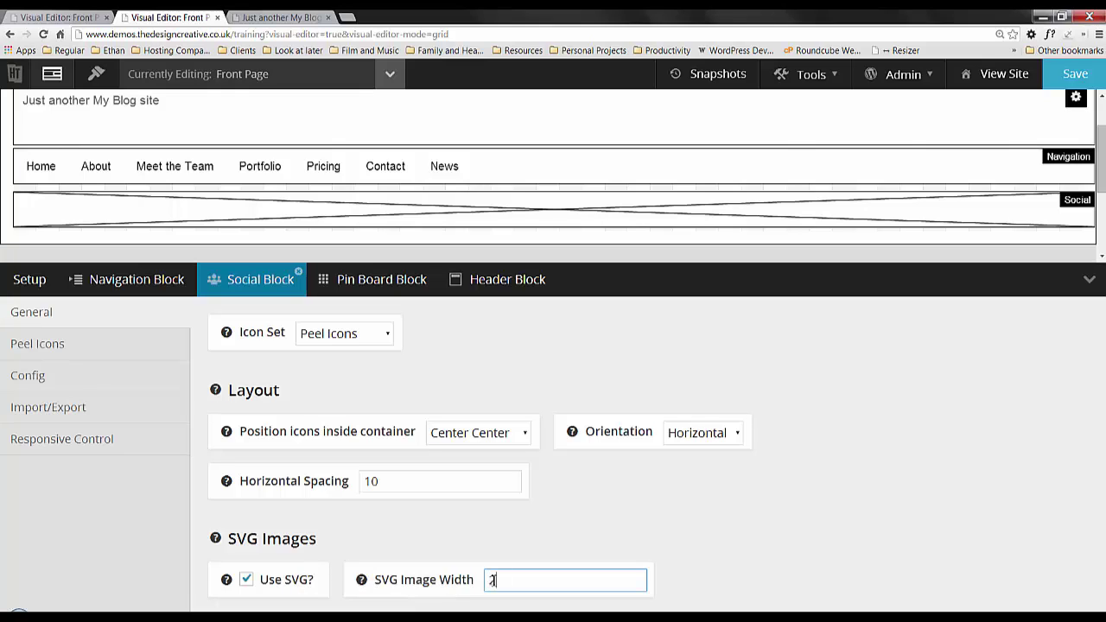
text(24)
click(1080, 85)
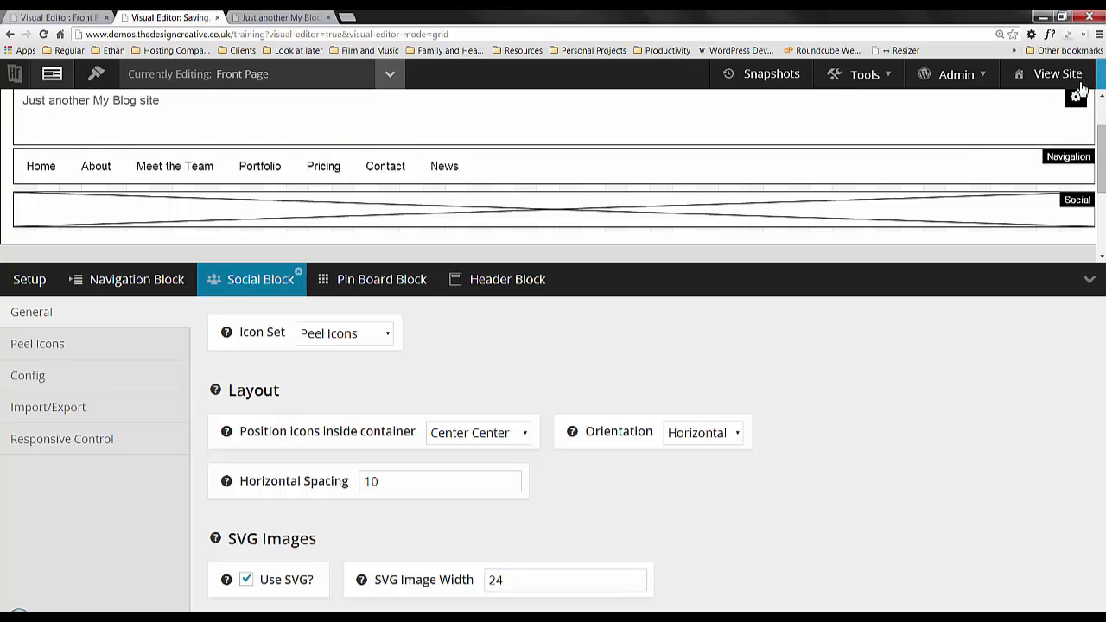
- In design mode, set the background color of the sidebar wrapper instance to the near-black #161515
click(96, 77)
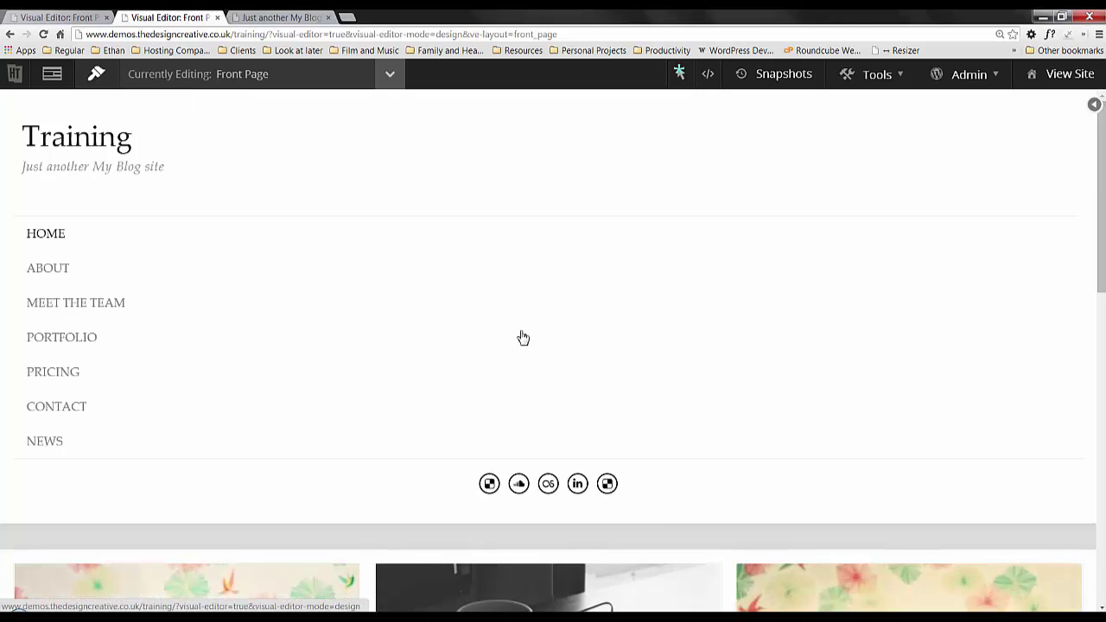
right_click(436, 524)
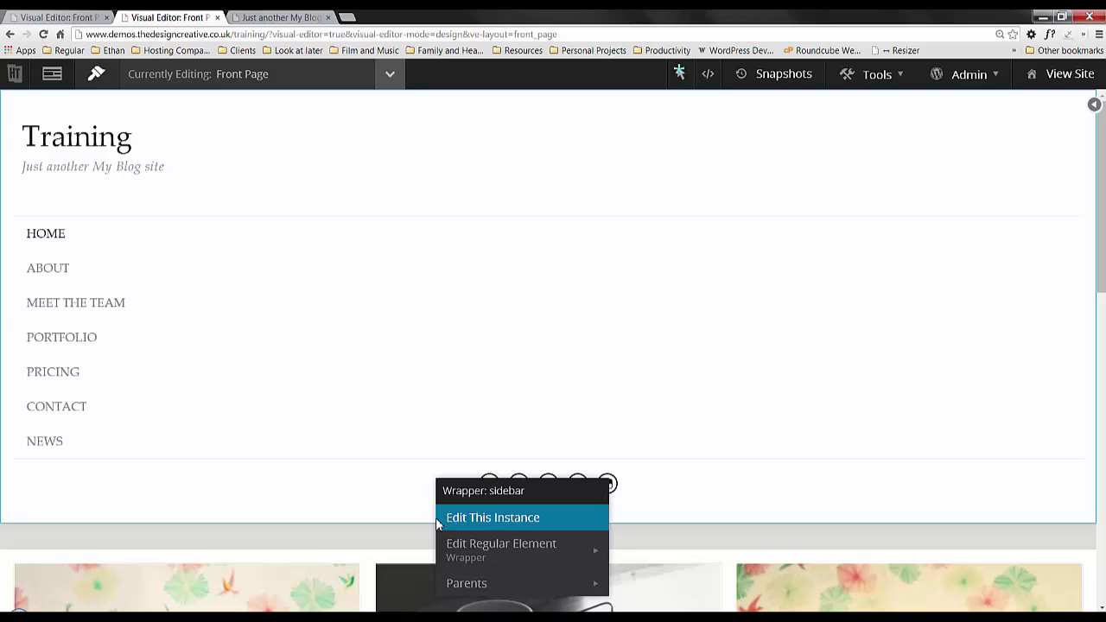
click(496, 518)
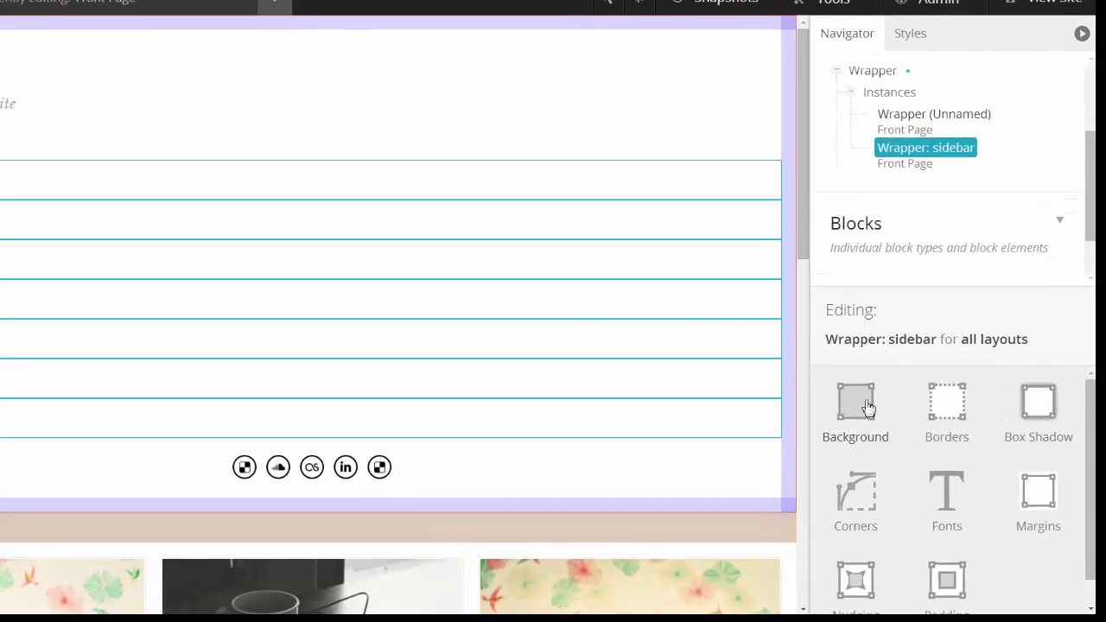
click(869, 407)
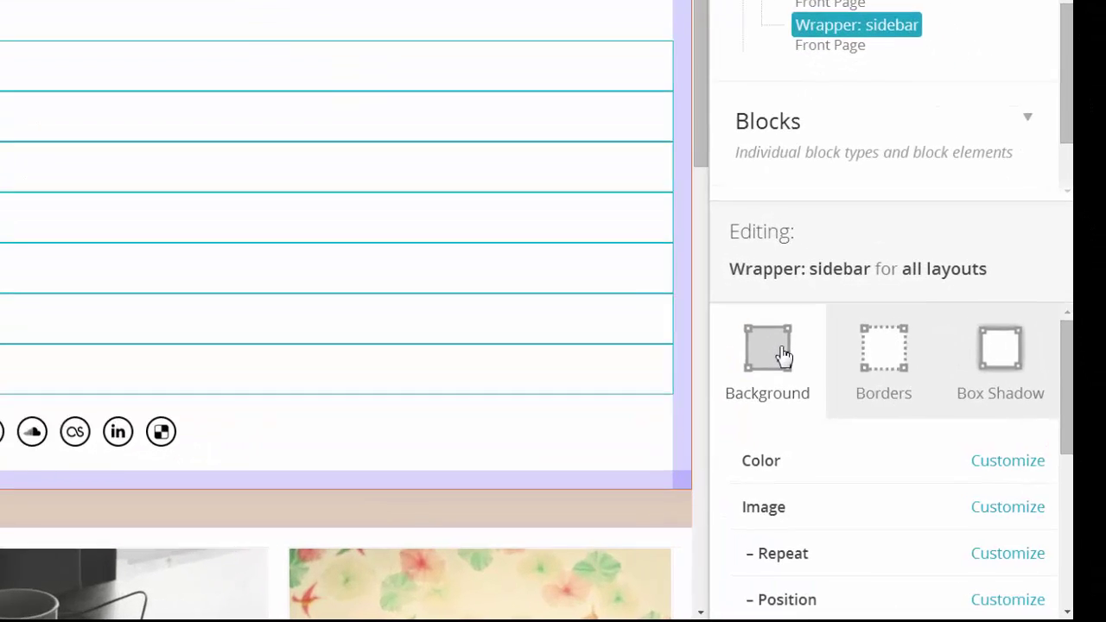
click(1064, 495)
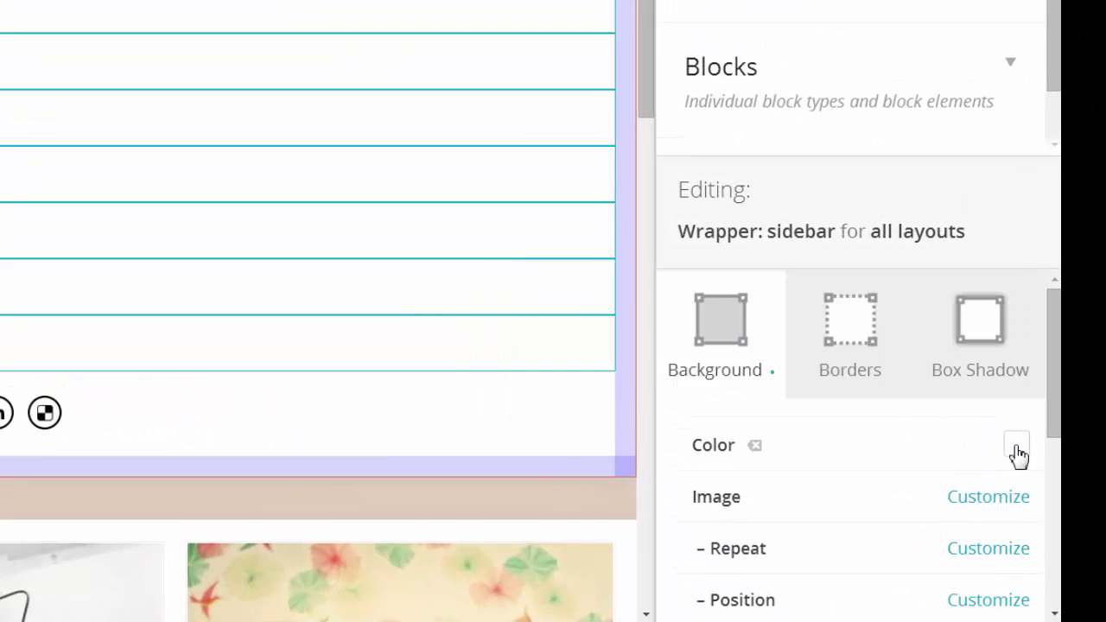
click(1016, 447)
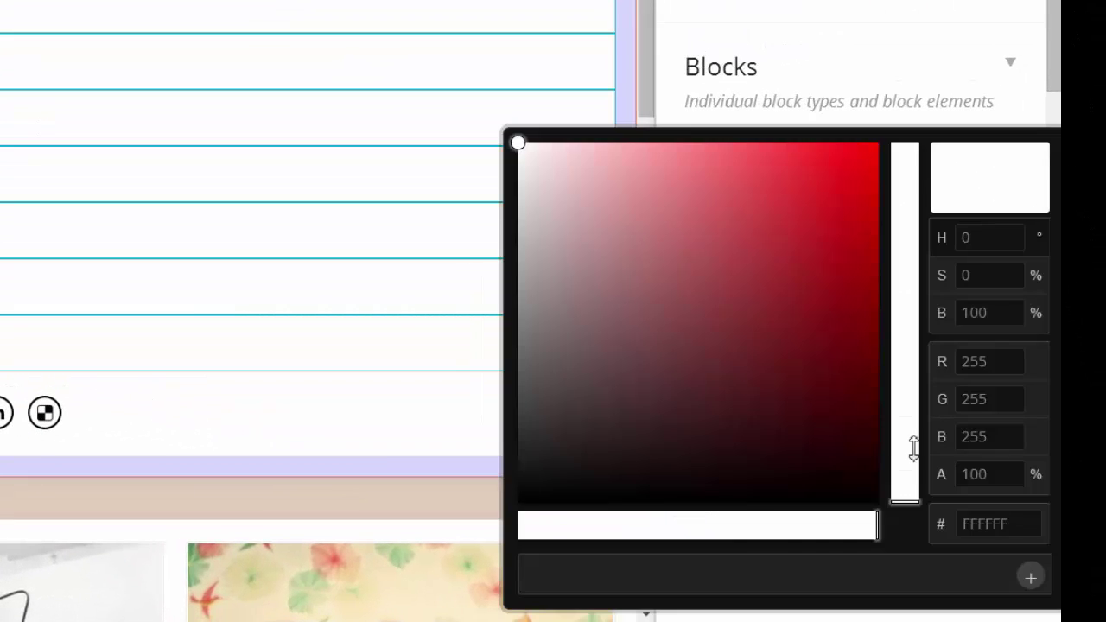
click(531, 472)
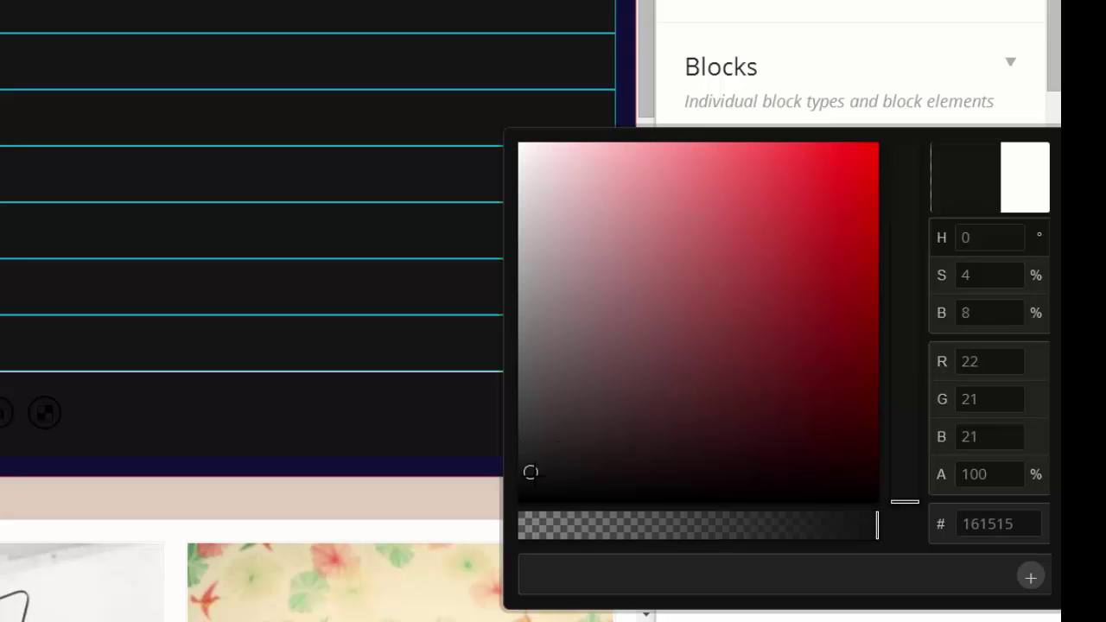
click(979, 213)
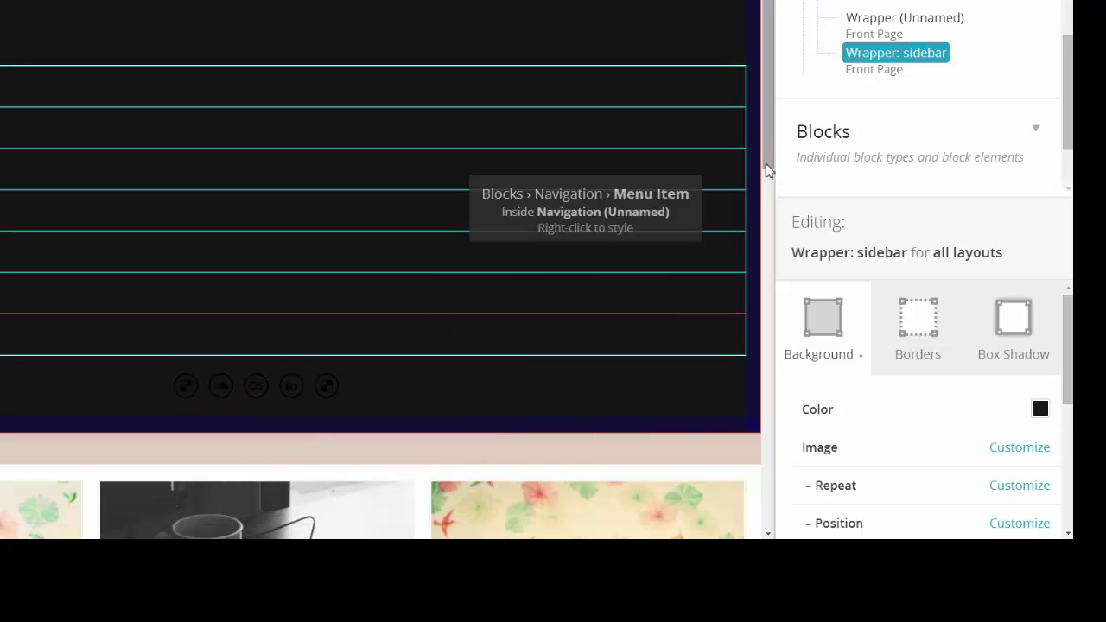
scroll(768, 188, down, 1)
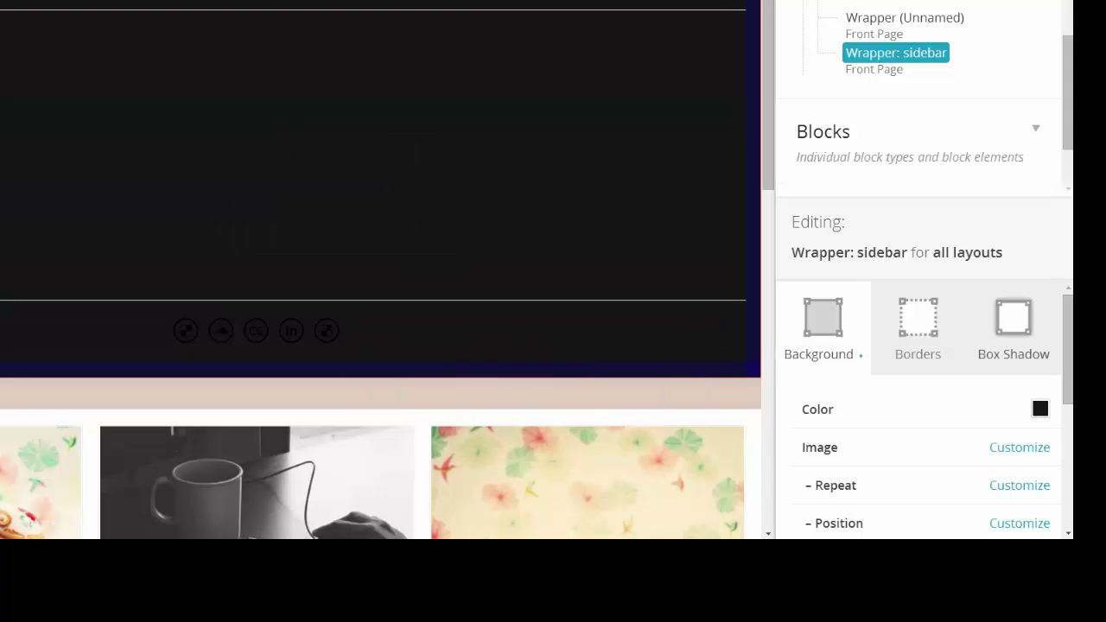
- Set the sidebar wrapper's nudging method to Floating (Fixed) and give it a layer index (z-index) of 1
drag(1072, 363, 1072, 484)
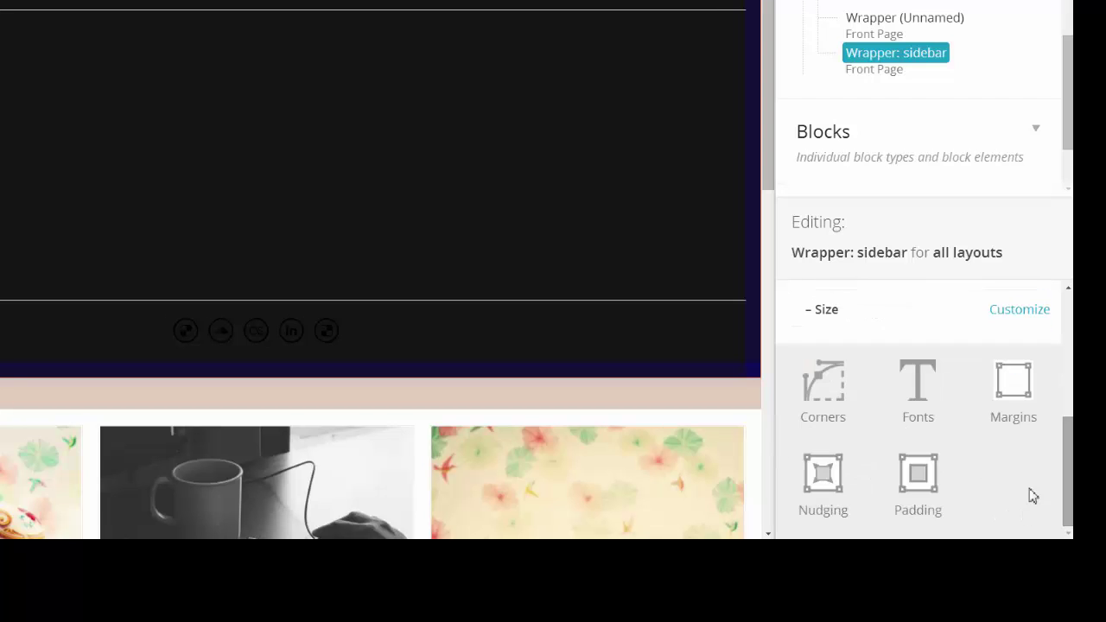
click(821, 480)
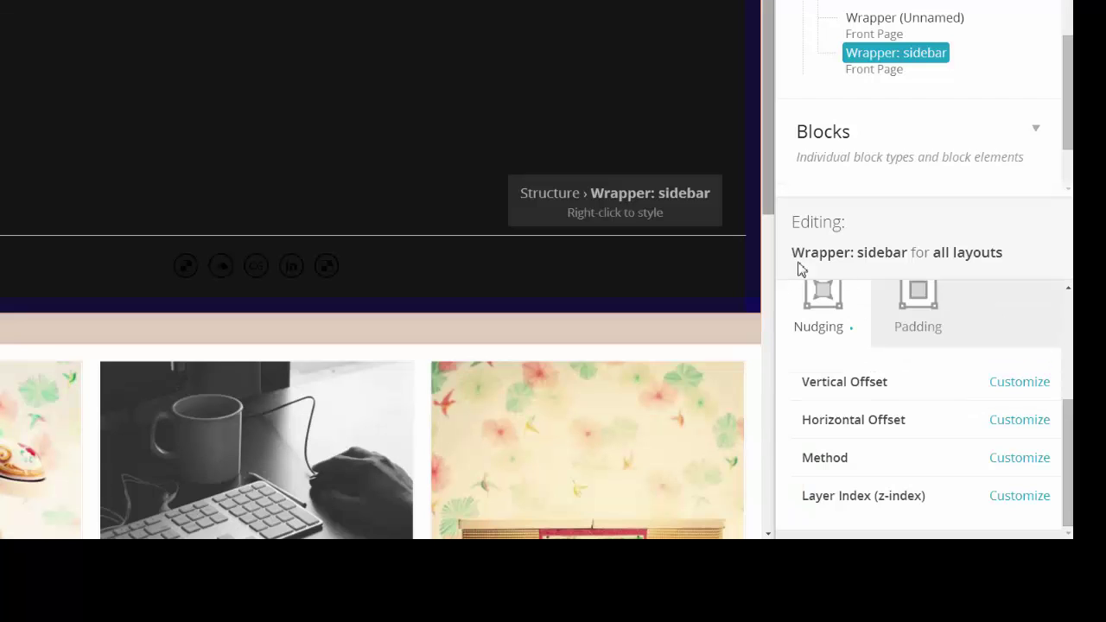
click(1018, 465)
click(1007, 467)
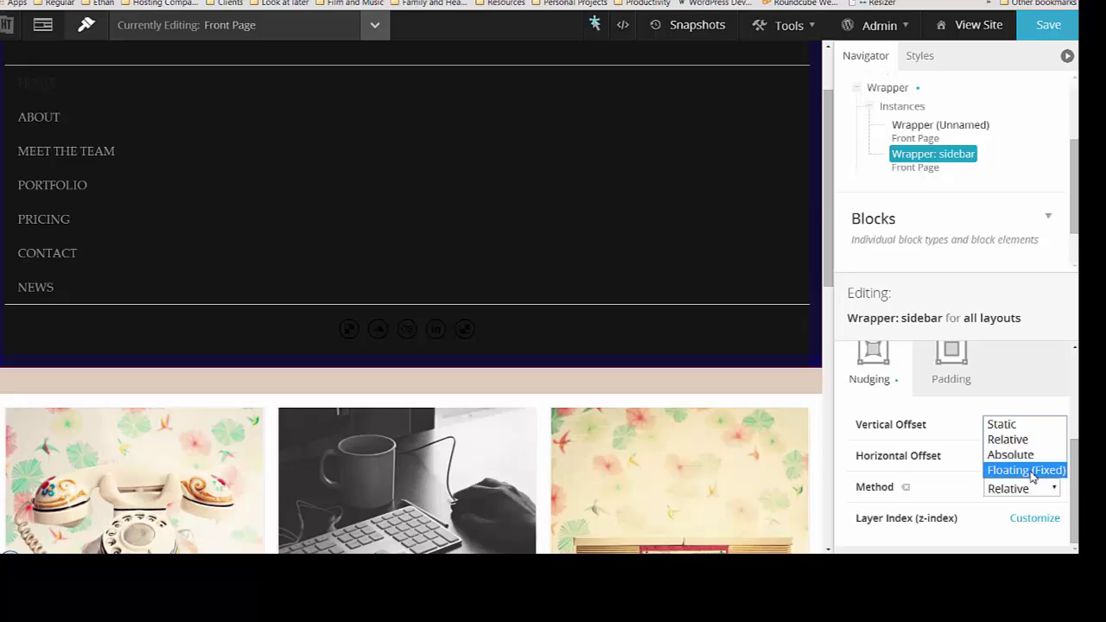
click(1010, 437)
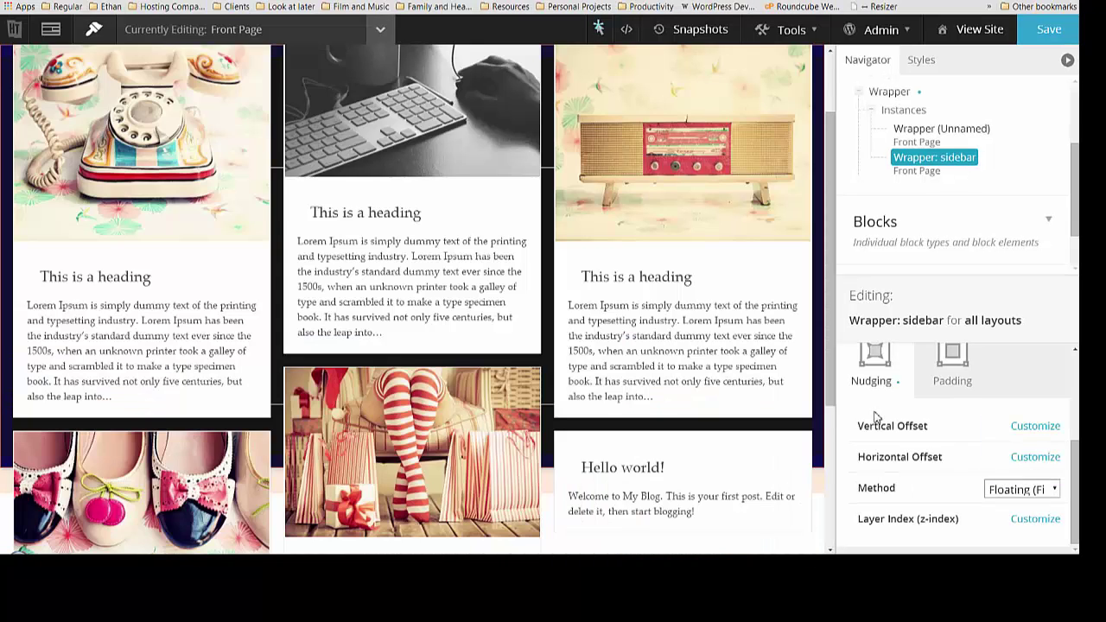
mouse_move(827, 295)
mouse_down()
mouse_move(831, 259)
mouse_move(831, 300)
mouse_up()
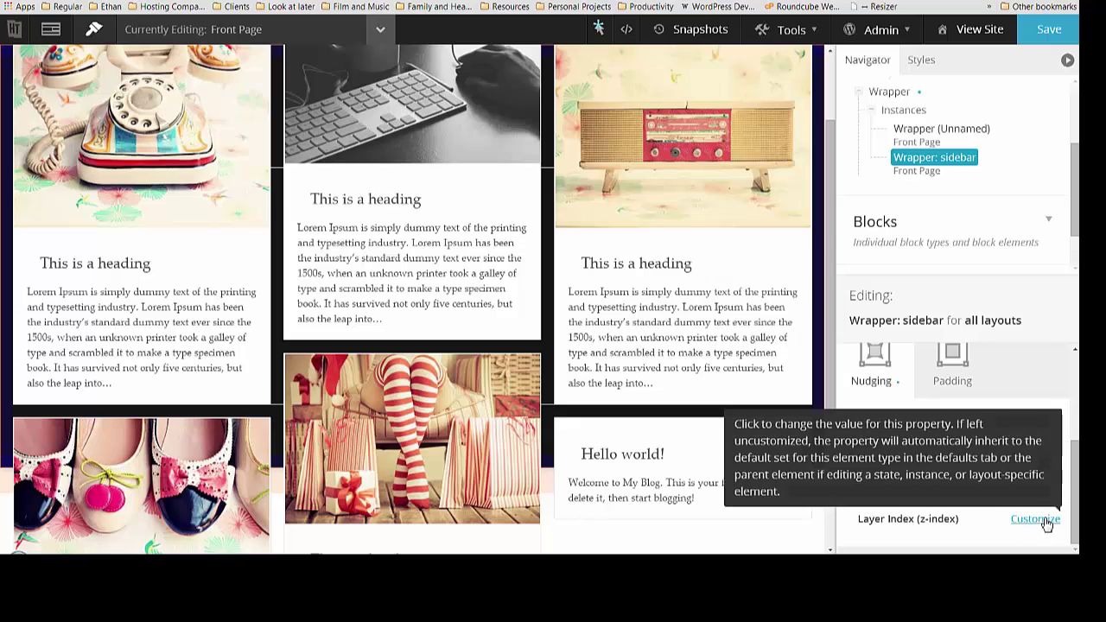
click(1046, 520)
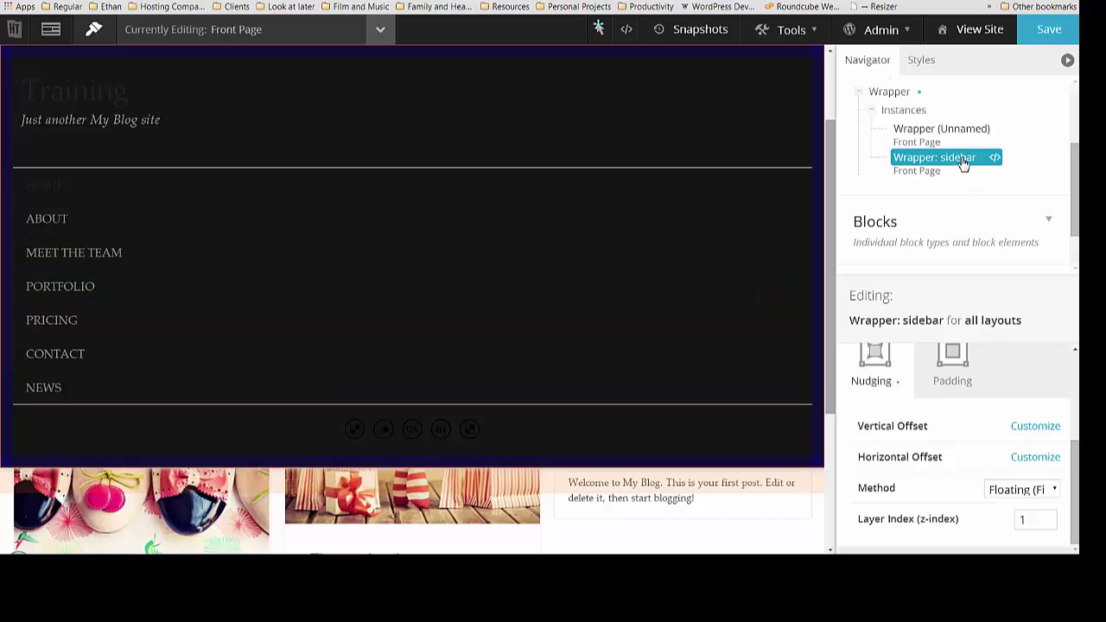
- Add the rule width:20%; to the sidebar wrapper instance's CSS and save the layout
click(995, 159)
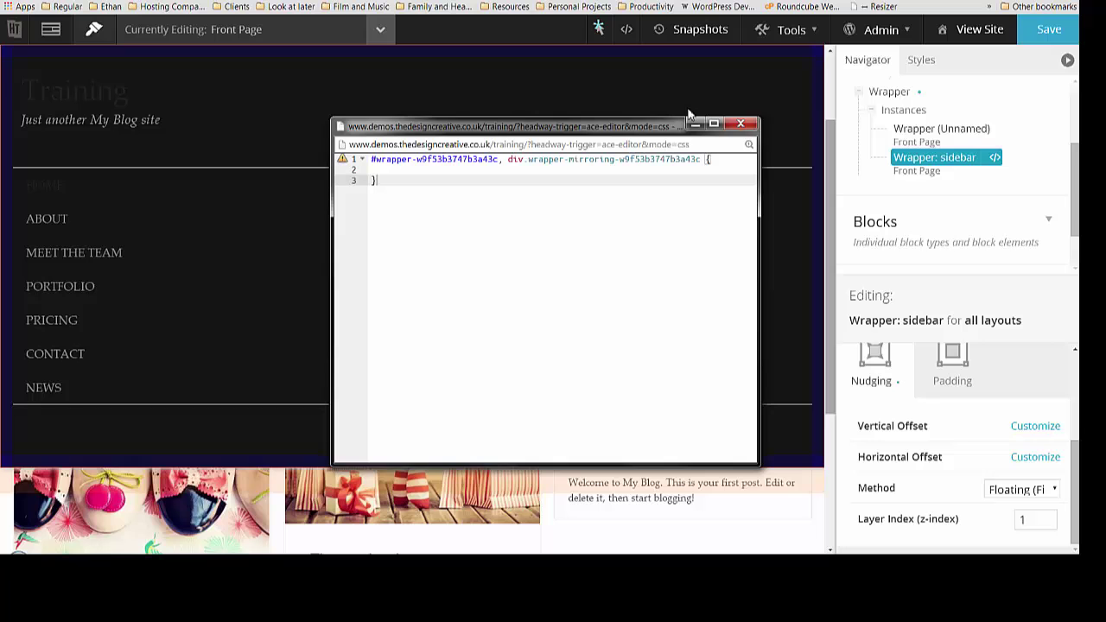
click(380, 168)
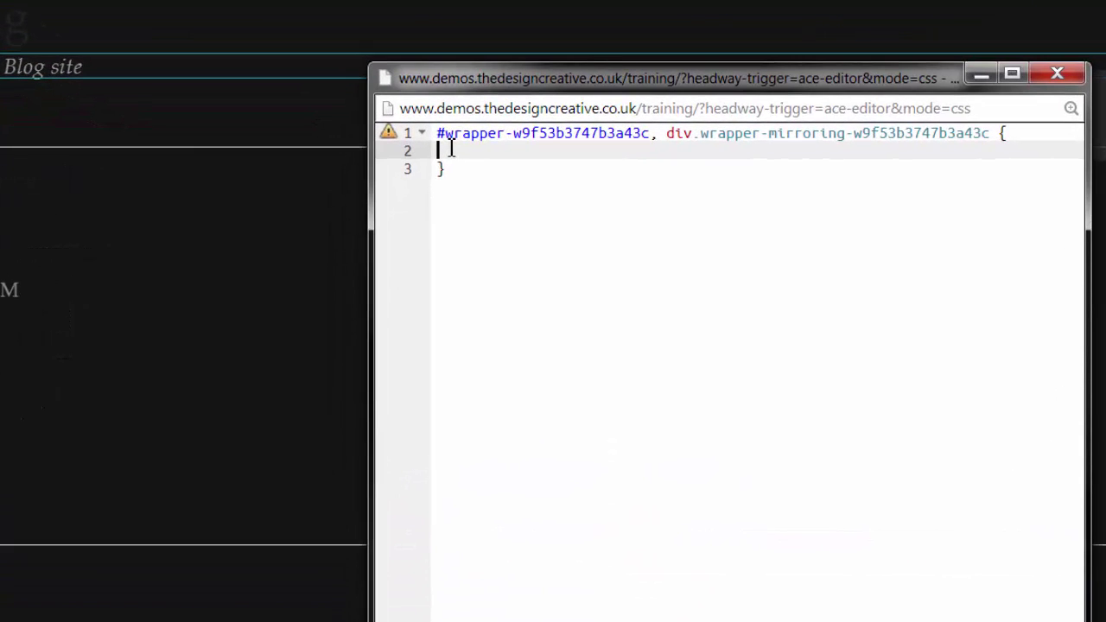
text(width:20%;)
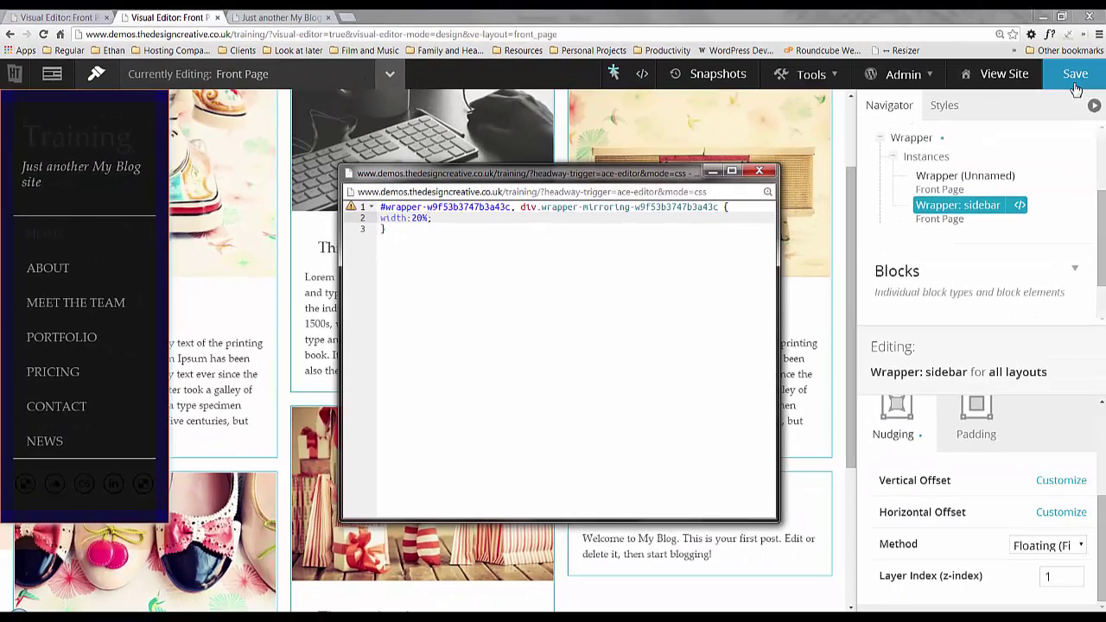
click(1075, 86)
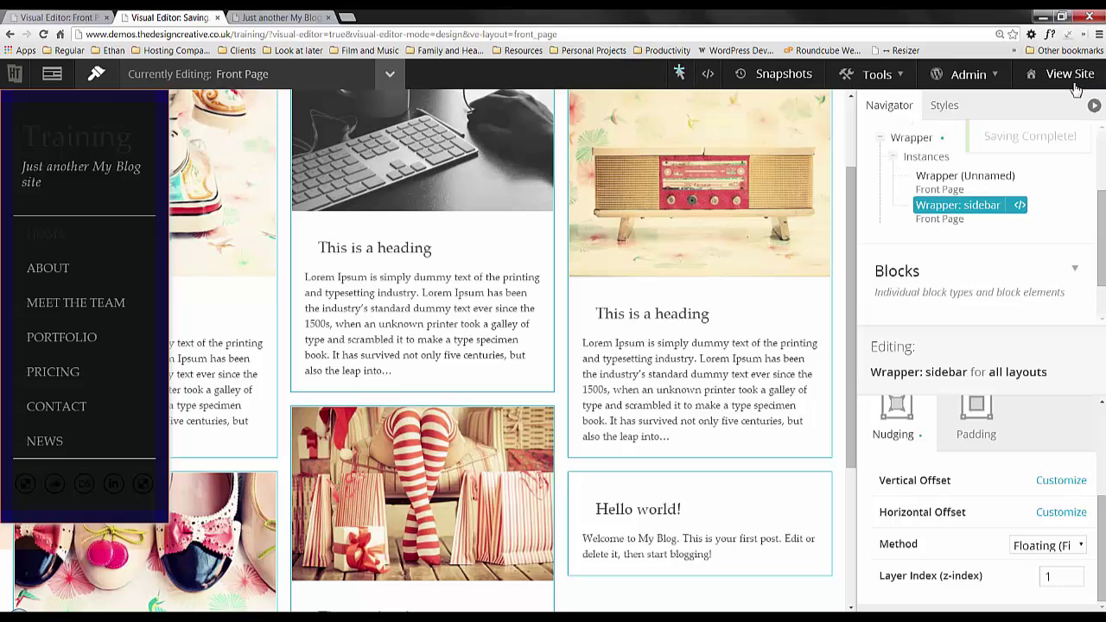
- Refresh the live front page and check the sidebar's width and fixed position against the moving pin board content
click(285, 17)
key(F5)
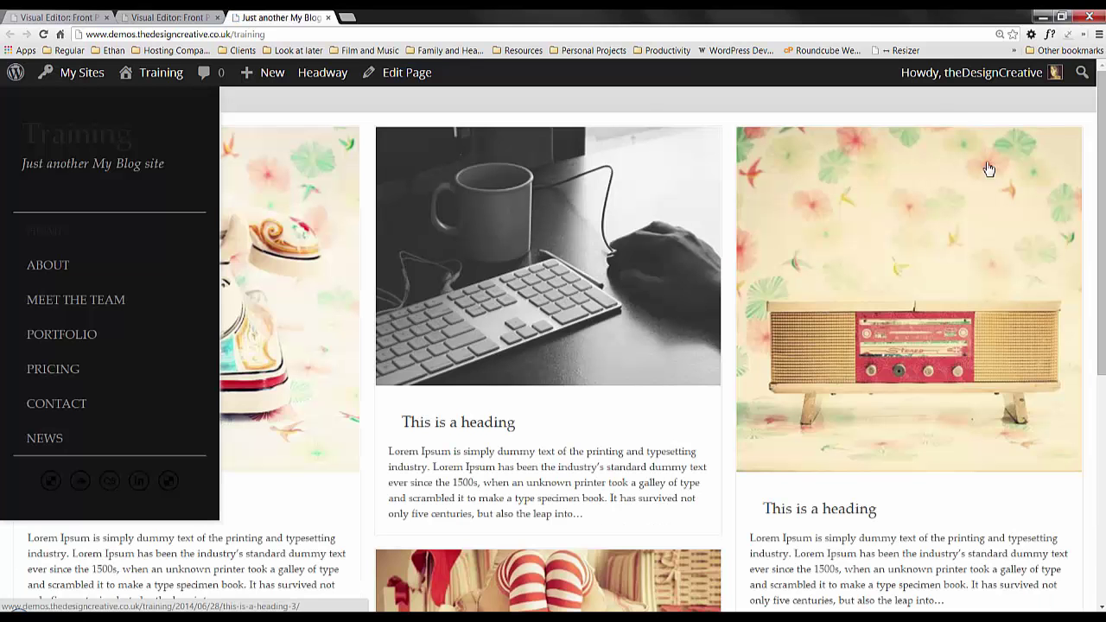
scroll(1102, 141, down, 3)
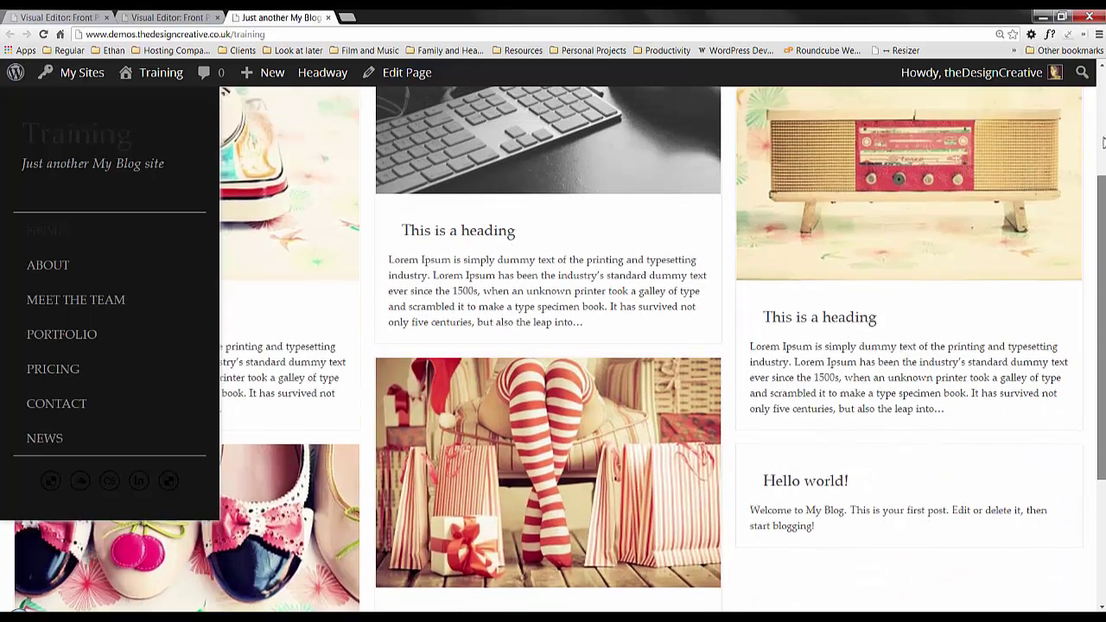
scroll(1102, 120, up, 3)
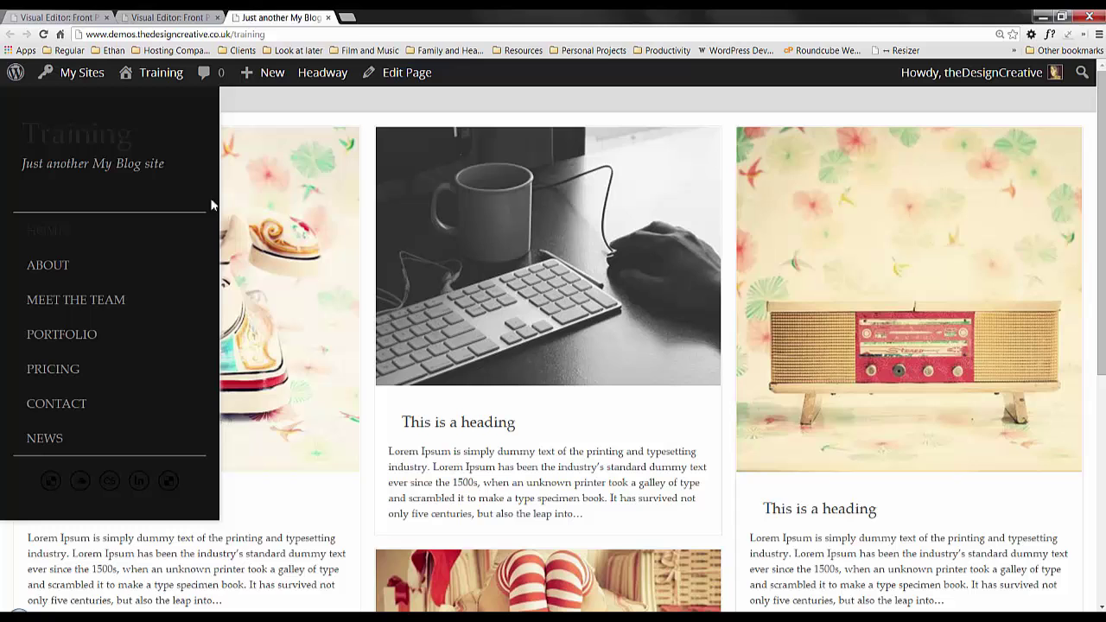
- Back in the visual editor, add height:100%; below the width rule in the sidebar wrapper's CSS and save
click(186, 17)
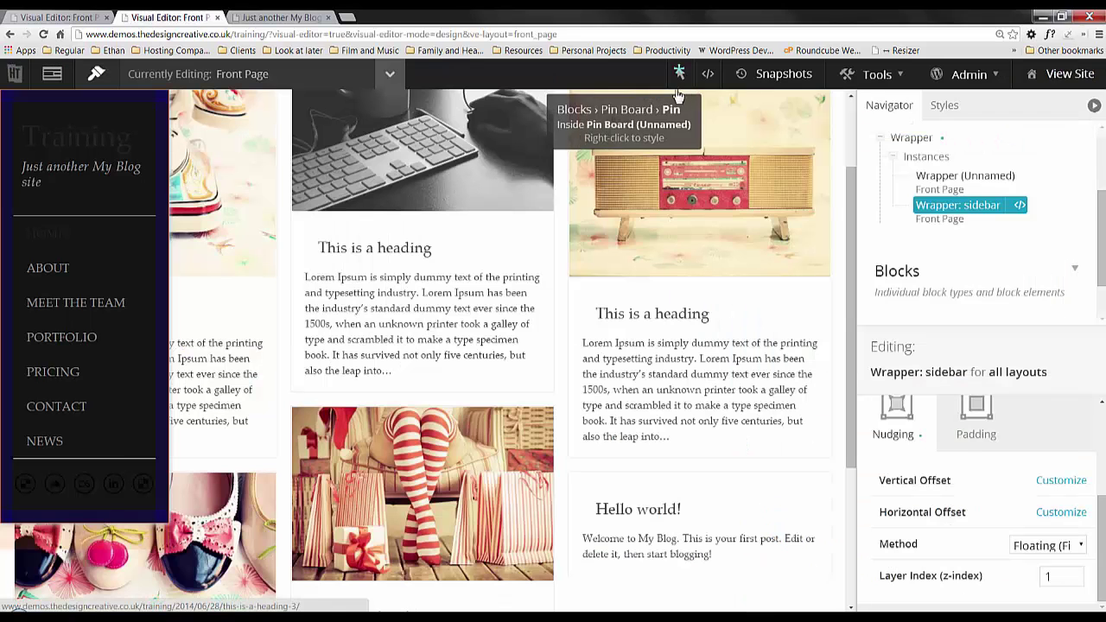
click(709, 76)
key(Return)
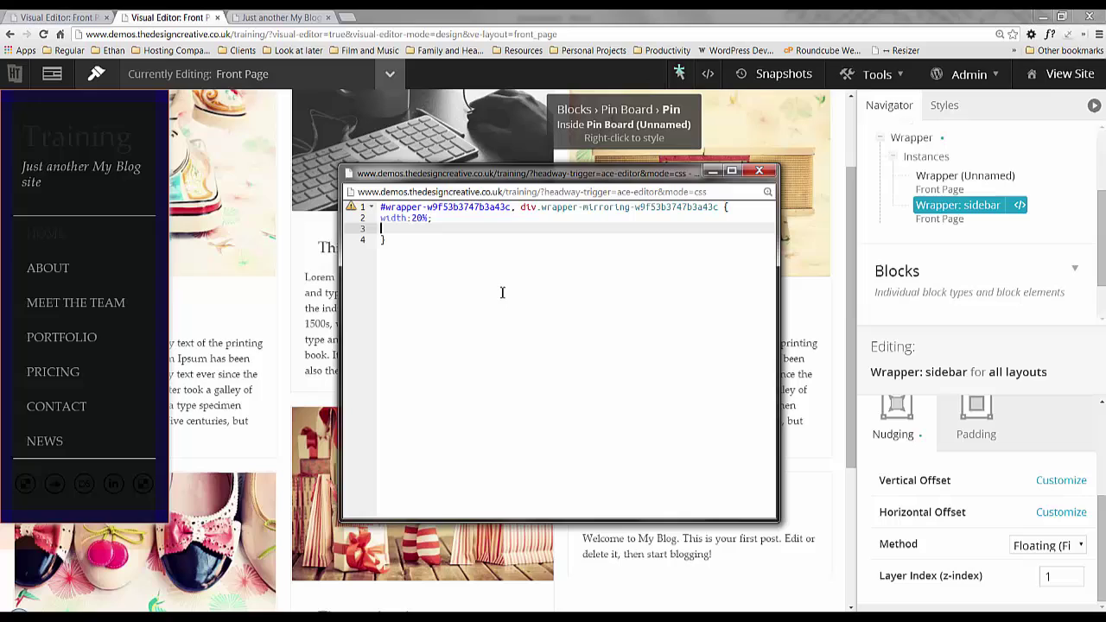
text(l)
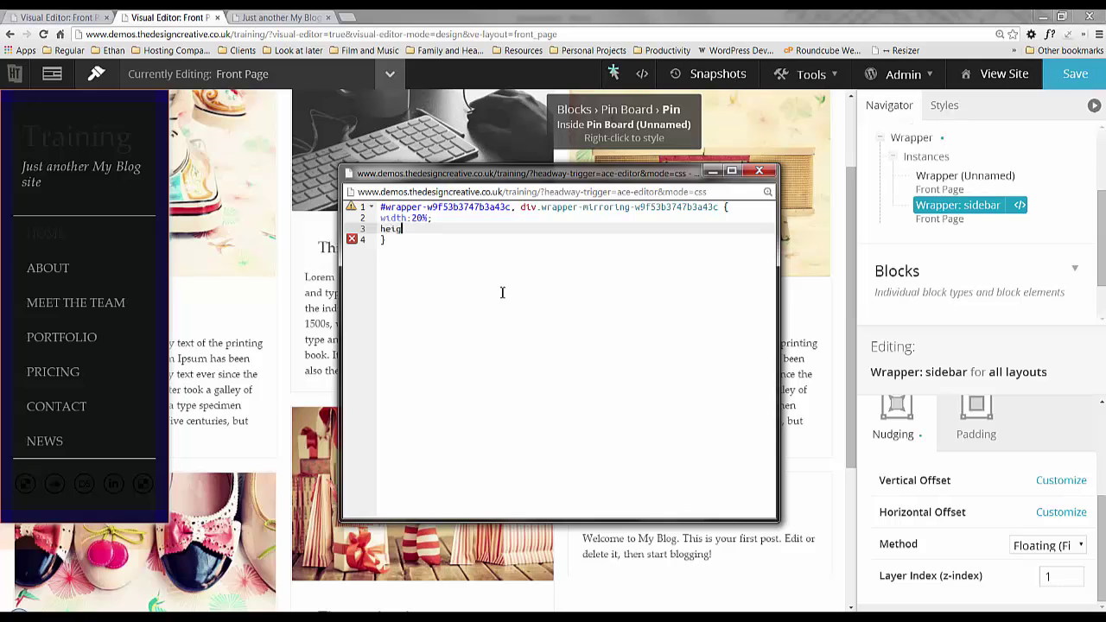
text(eight:100;)
key(Up)
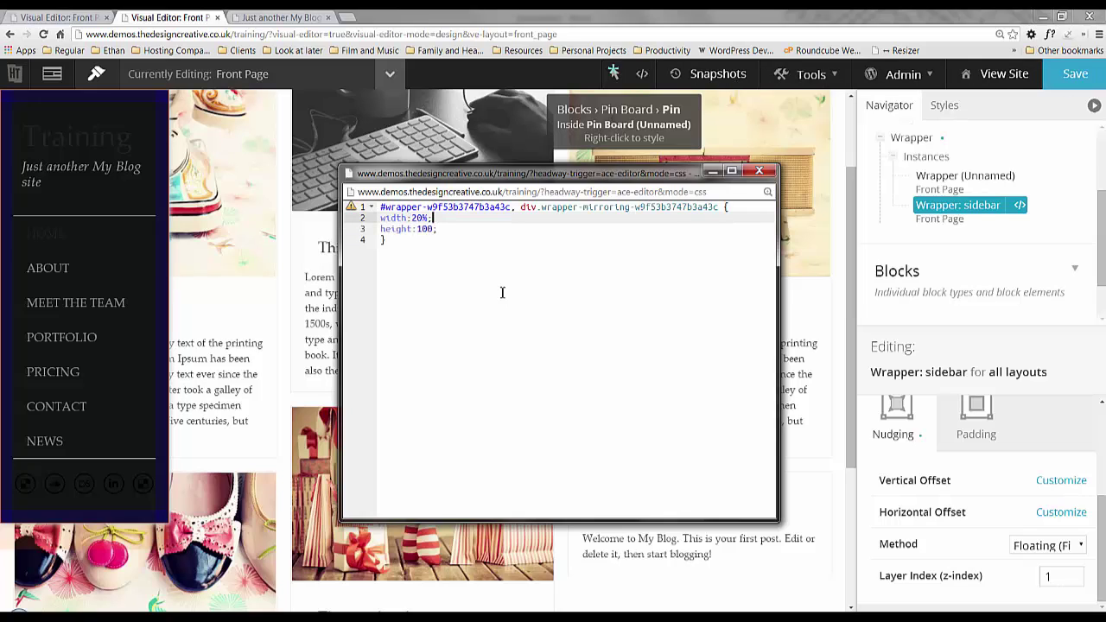
key(Down)
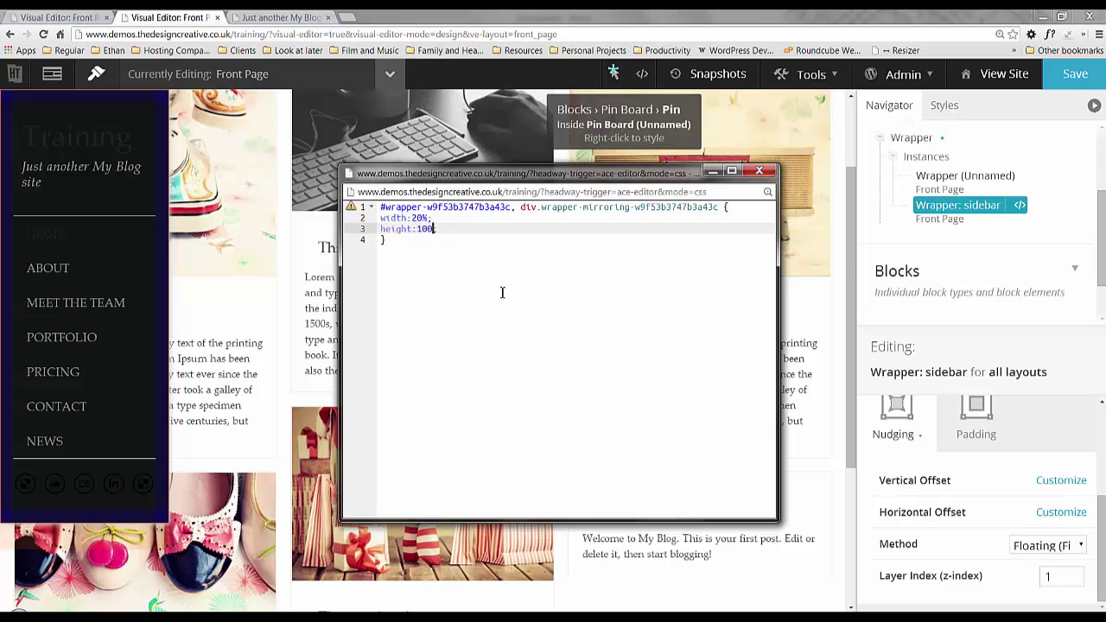
text(%)
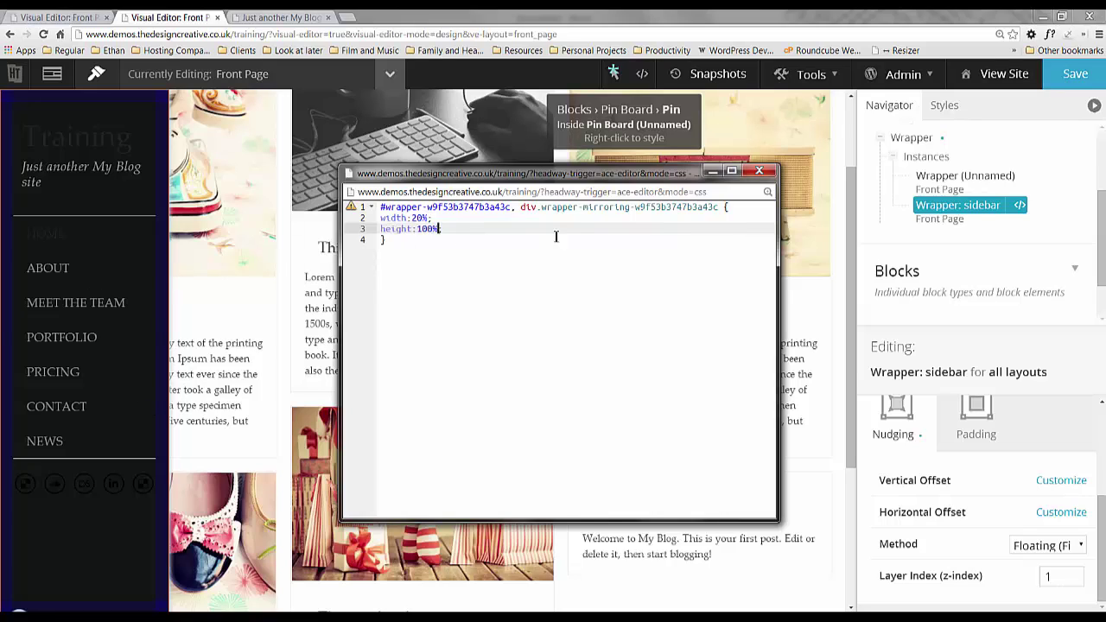
click(1074, 74)
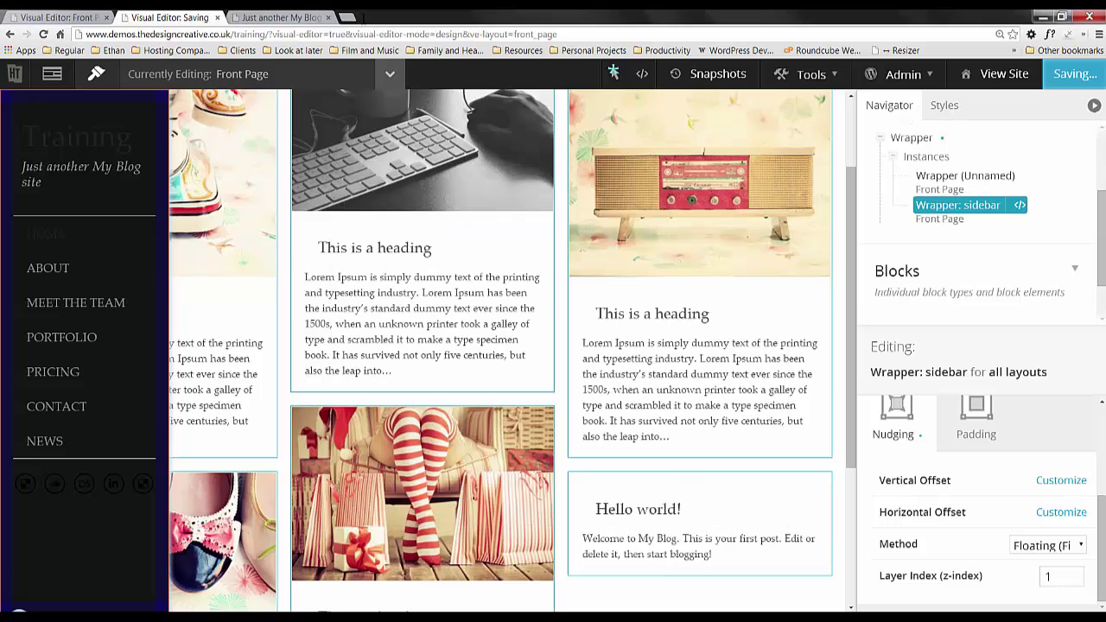
- Refresh the live front page and check the sidebar's height along the whole length of the page
click(281, 17)
key(F5)
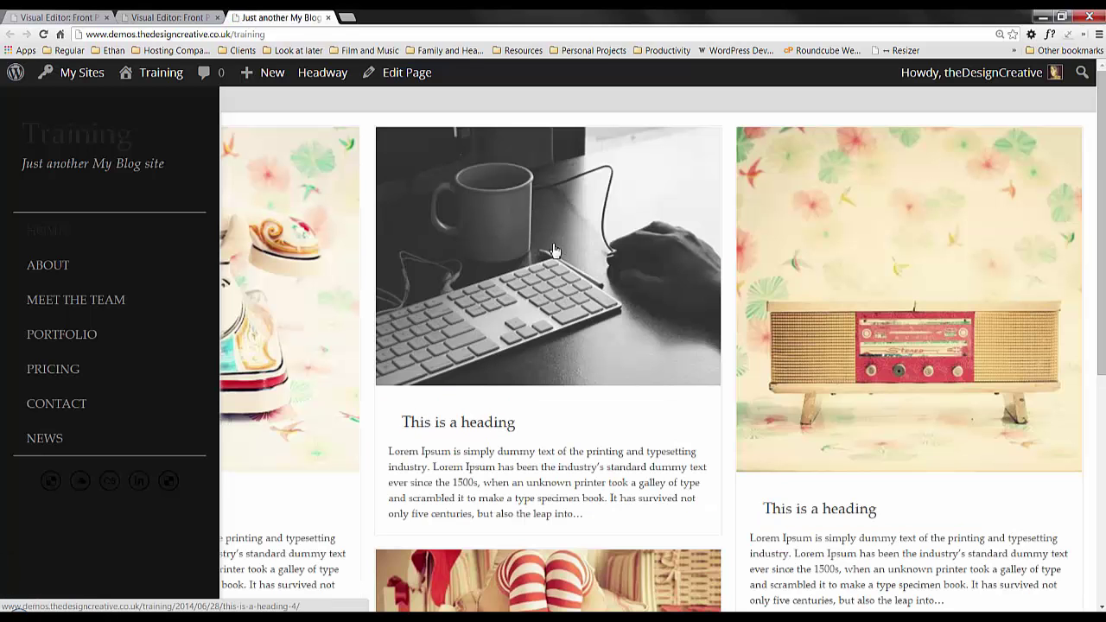
scroll(1104, 226, down, 4)
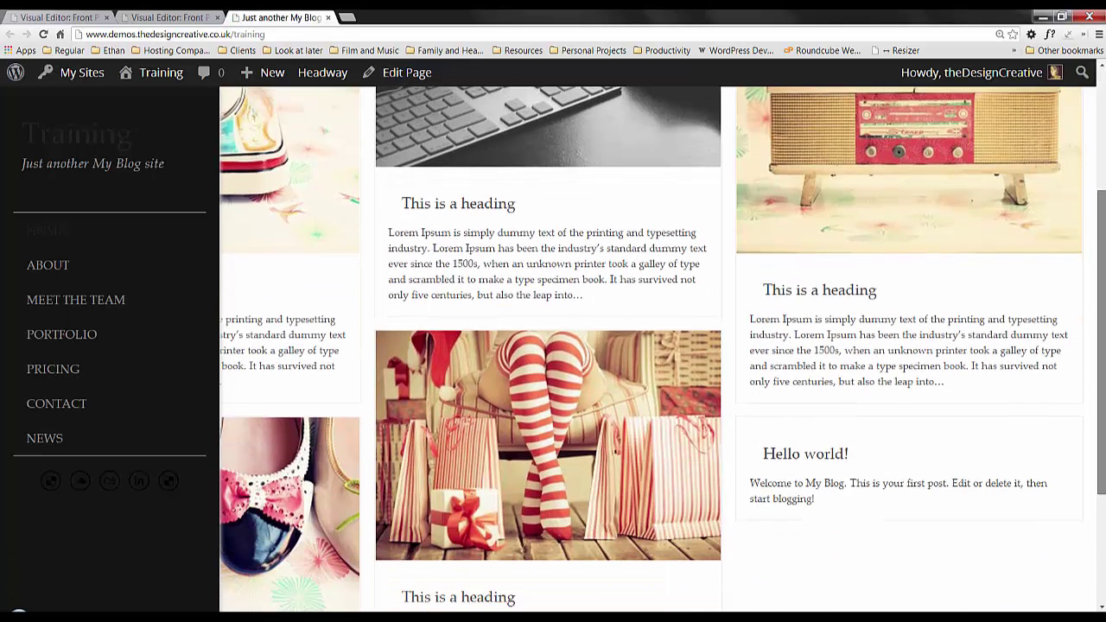
scroll(1104, 226, up, 4)
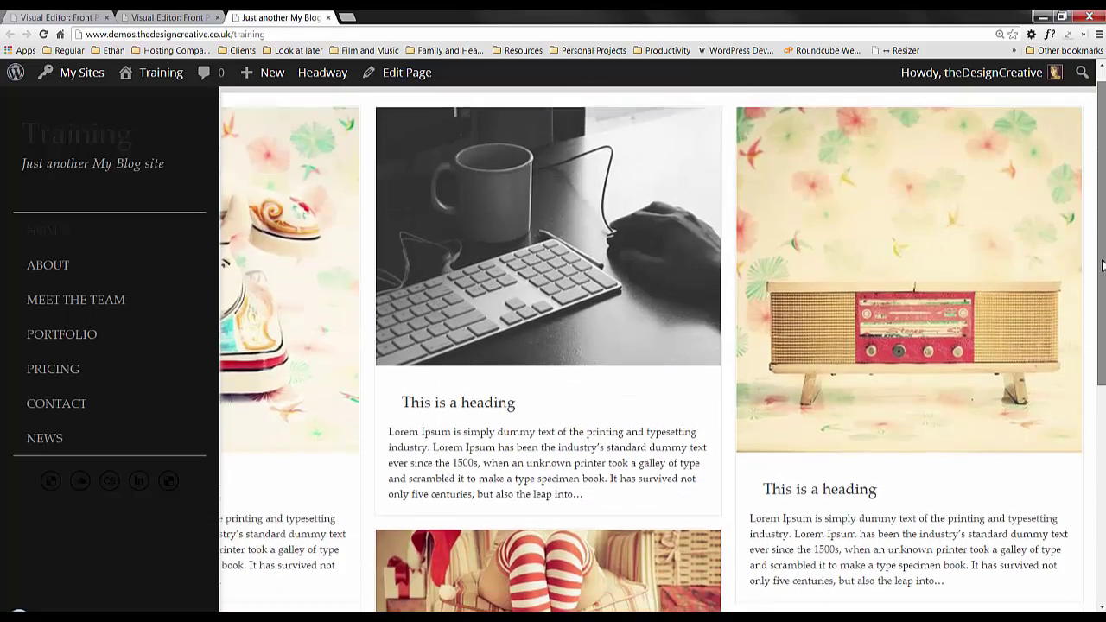
scroll(1102, 287, down, 2)
drag(1103, 287, 1099, 126)
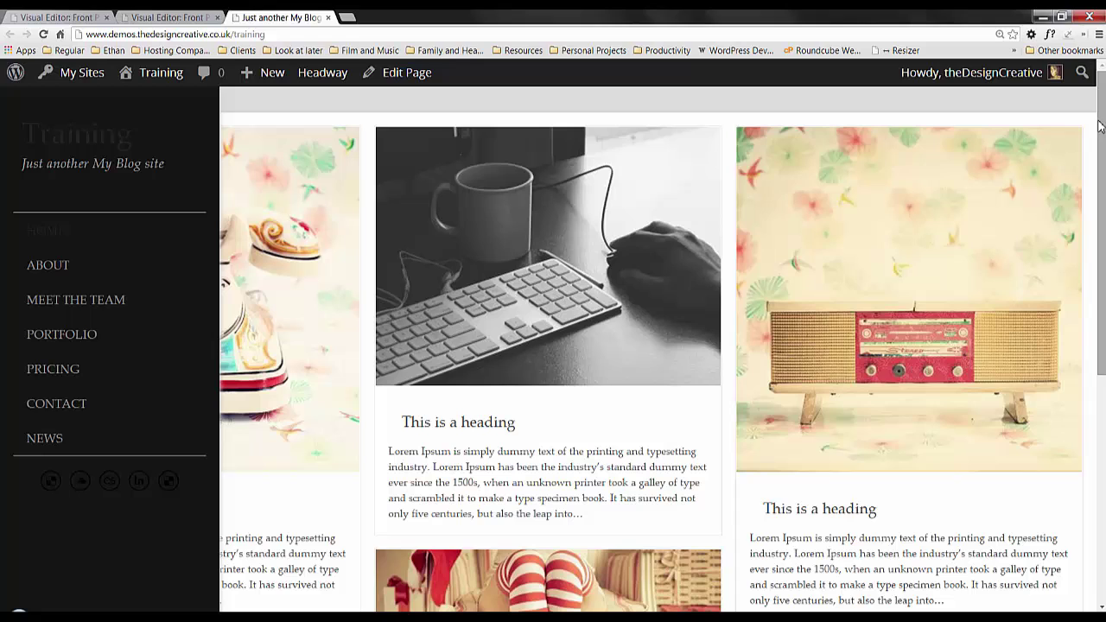
- Back in the visual editor, set the general Wrapper element's box shadow horizontal offset, vertical offset and blur to 0, and save
click(185, 18)
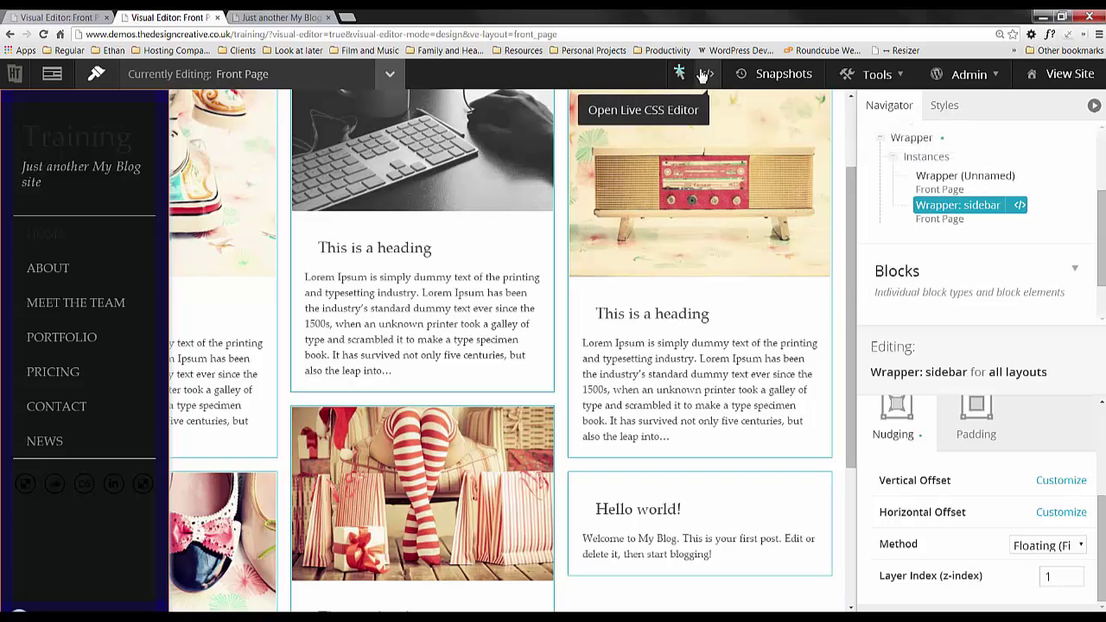
click(918, 138)
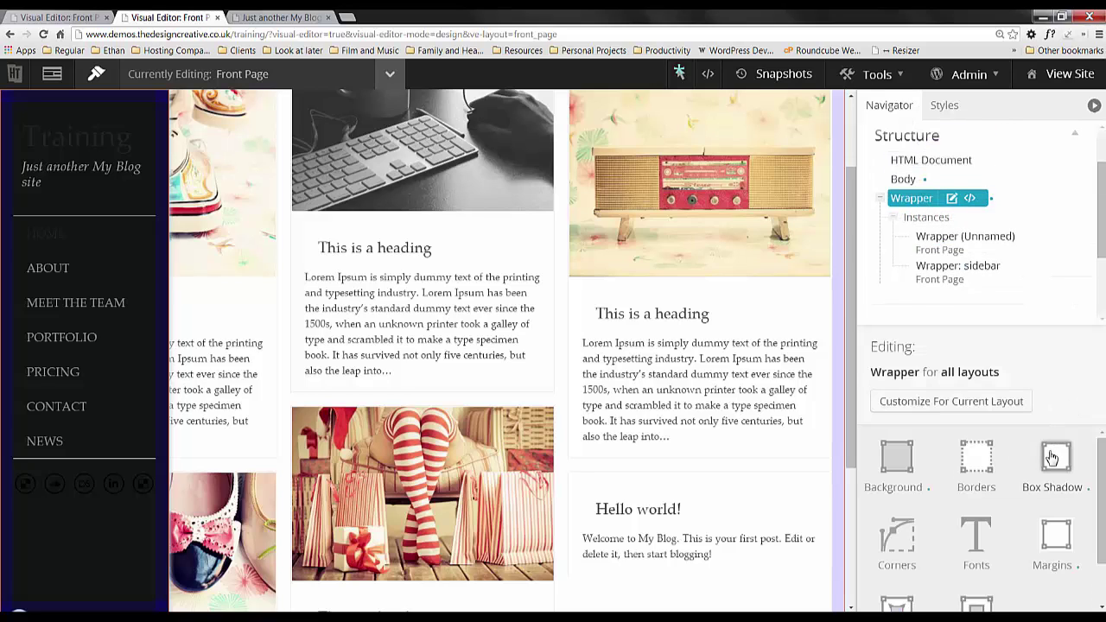
click(1052, 458)
click(1040, 534)
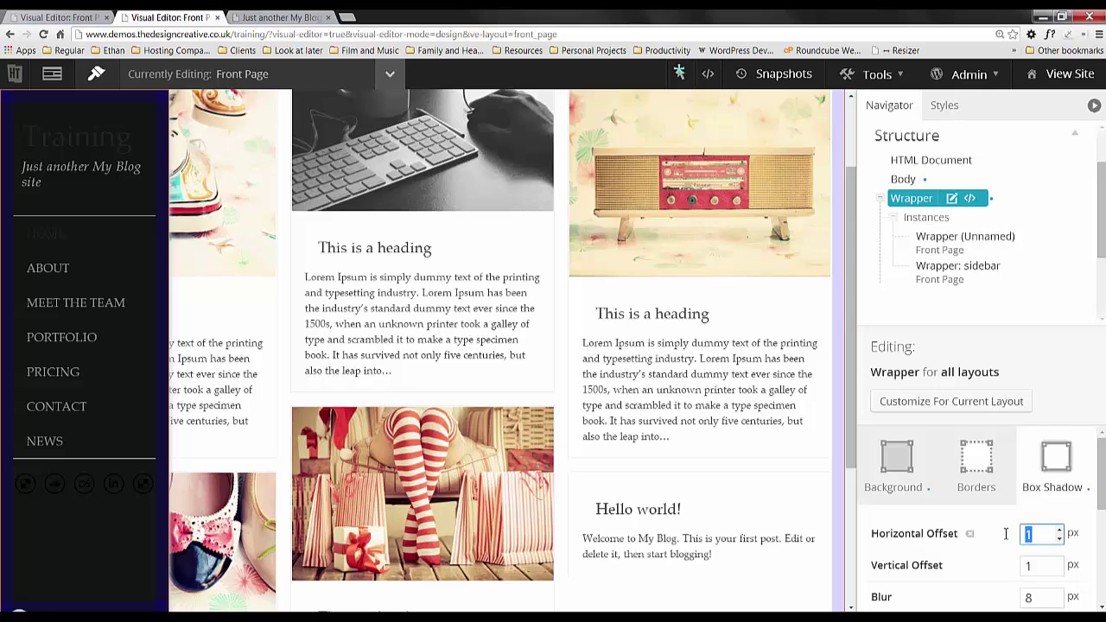
text(0)
key(Tab)
text(0)
key(Tab)
text(0)
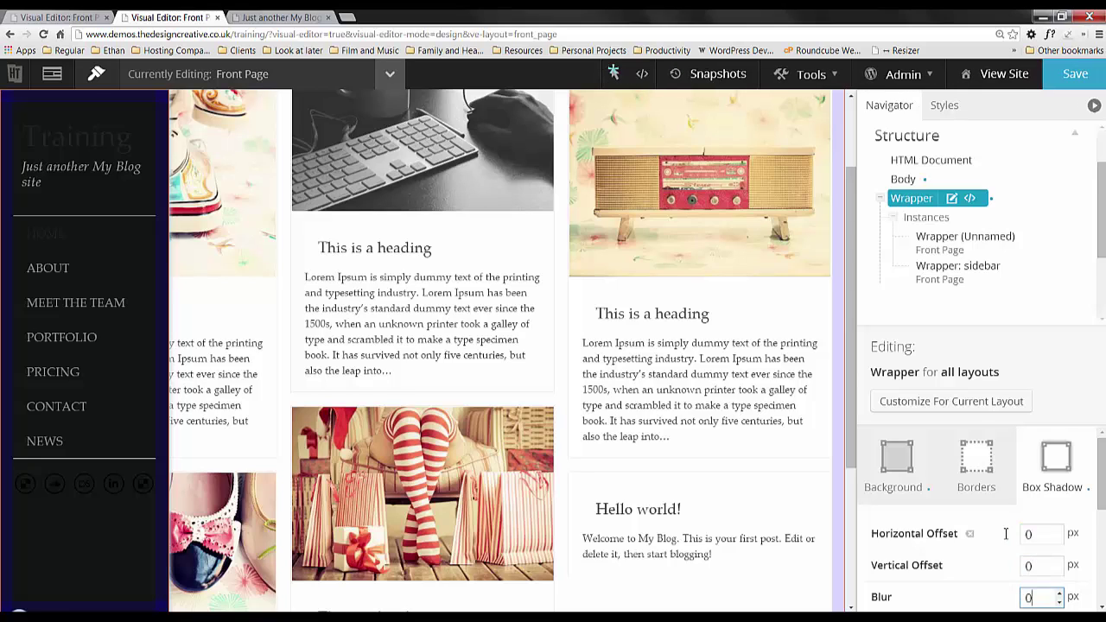
scroll(1005, 533, down, 3)
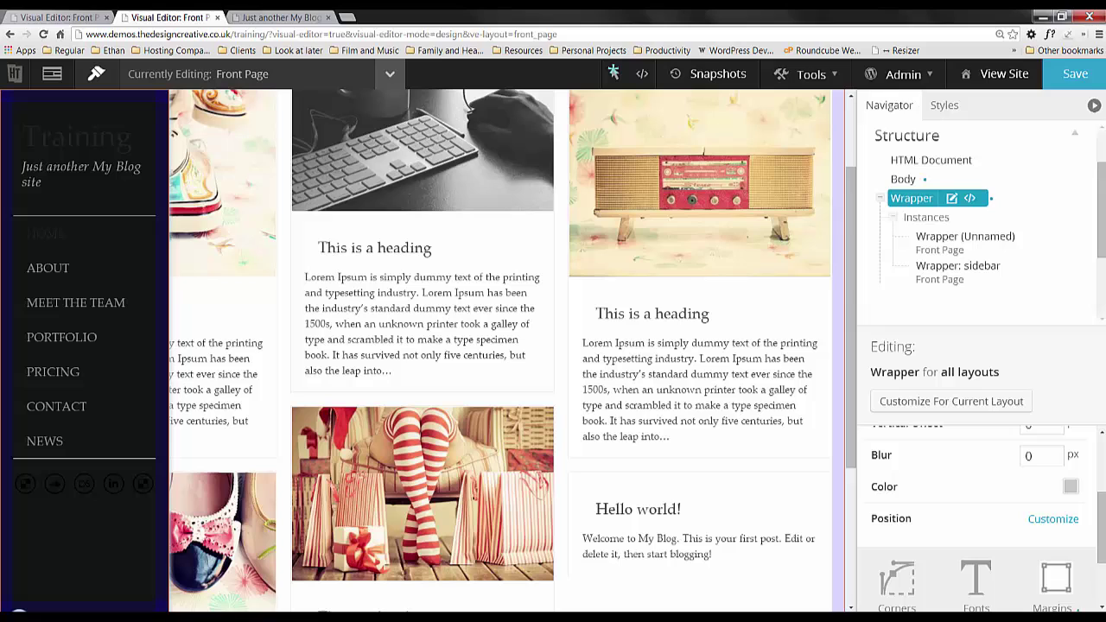
click(1085, 82)
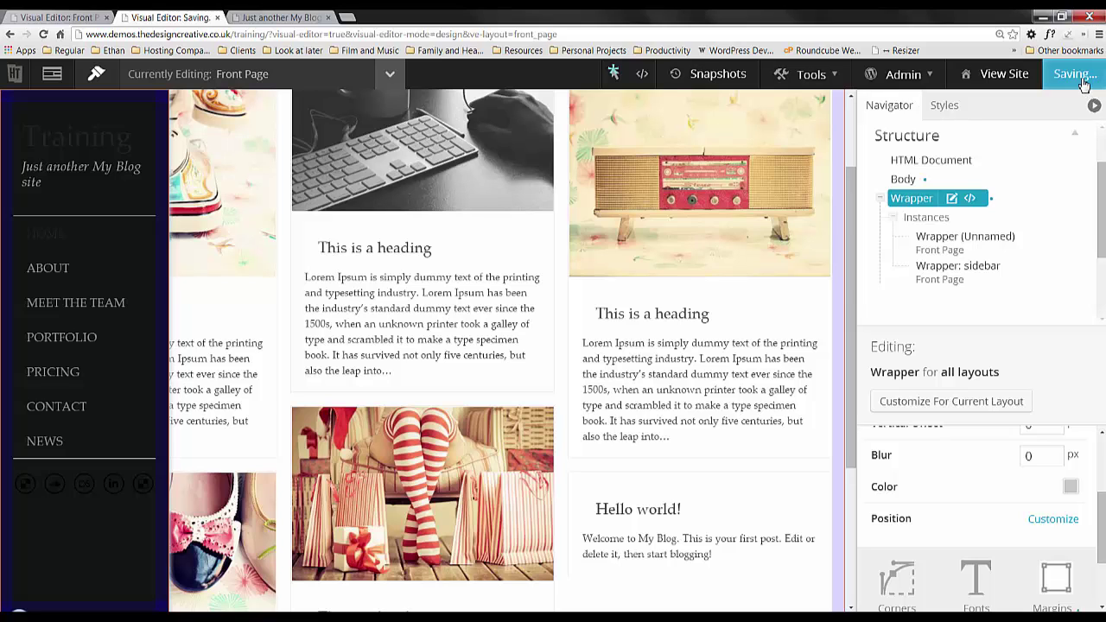
- Set the general Wrapper element's left padding to 20%, switching its unit from px to percent
scroll(853, 127, up, 2)
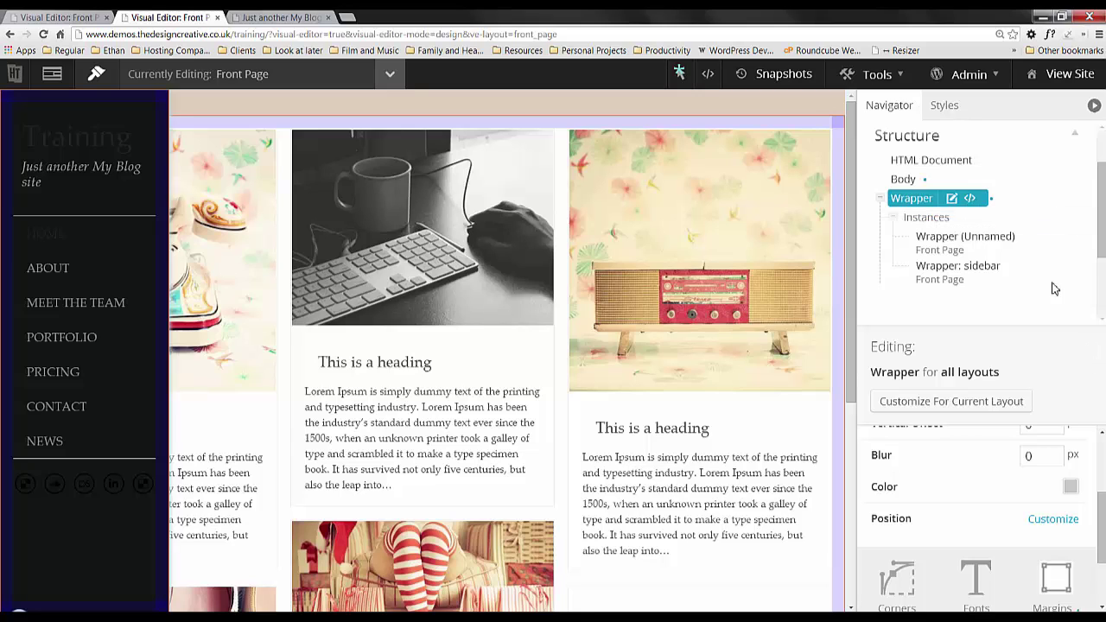
scroll(976, 519, down, 2)
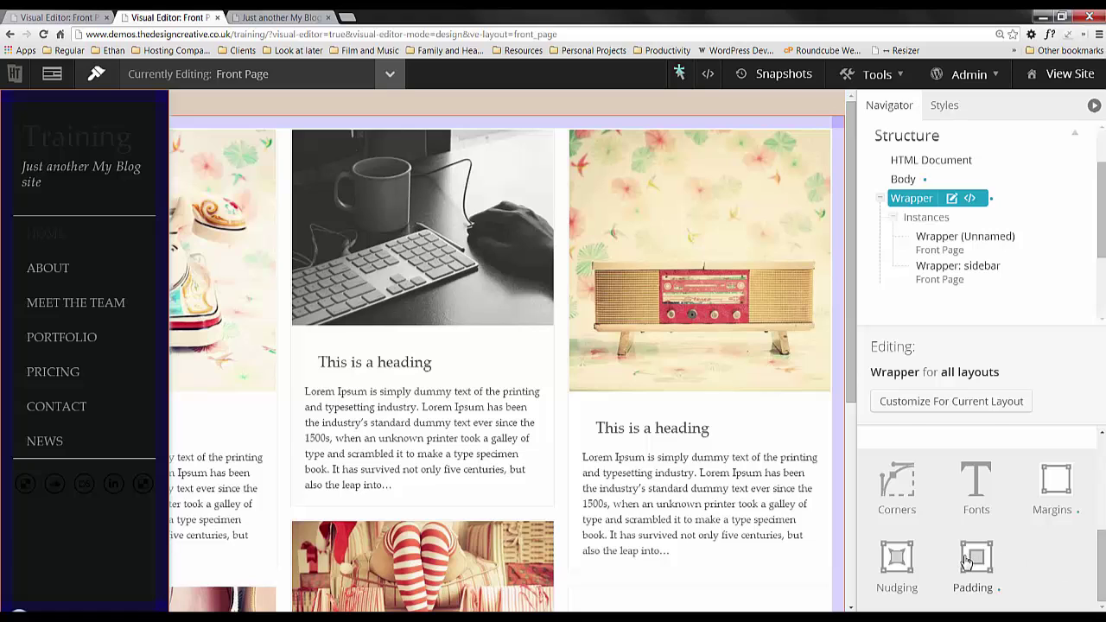
click(966, 562)
double_click(871, 534)
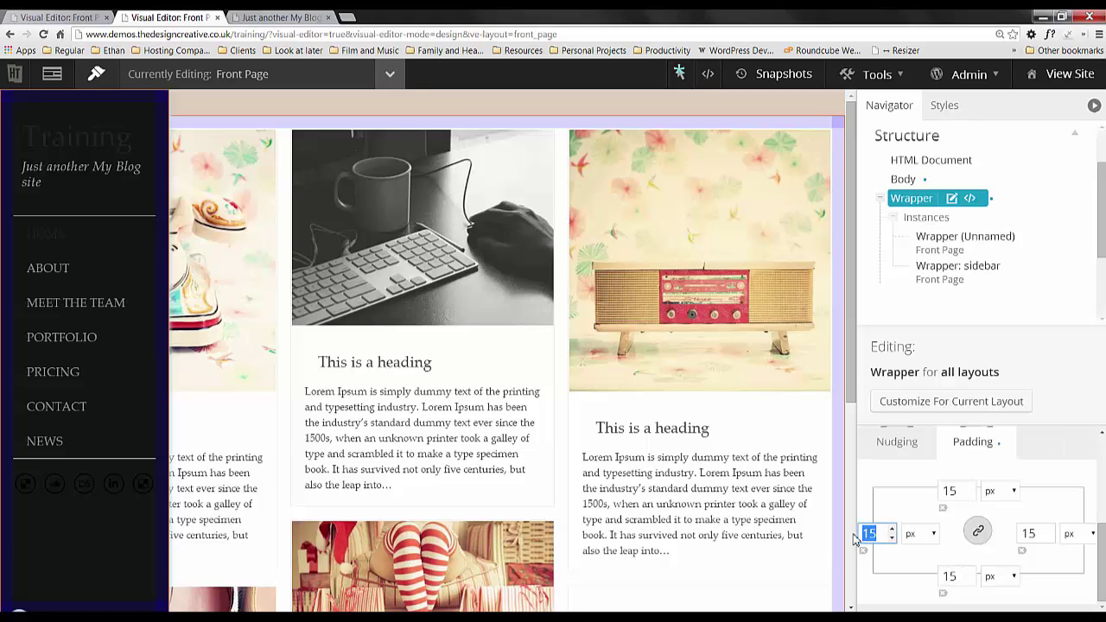
click(932, 536)
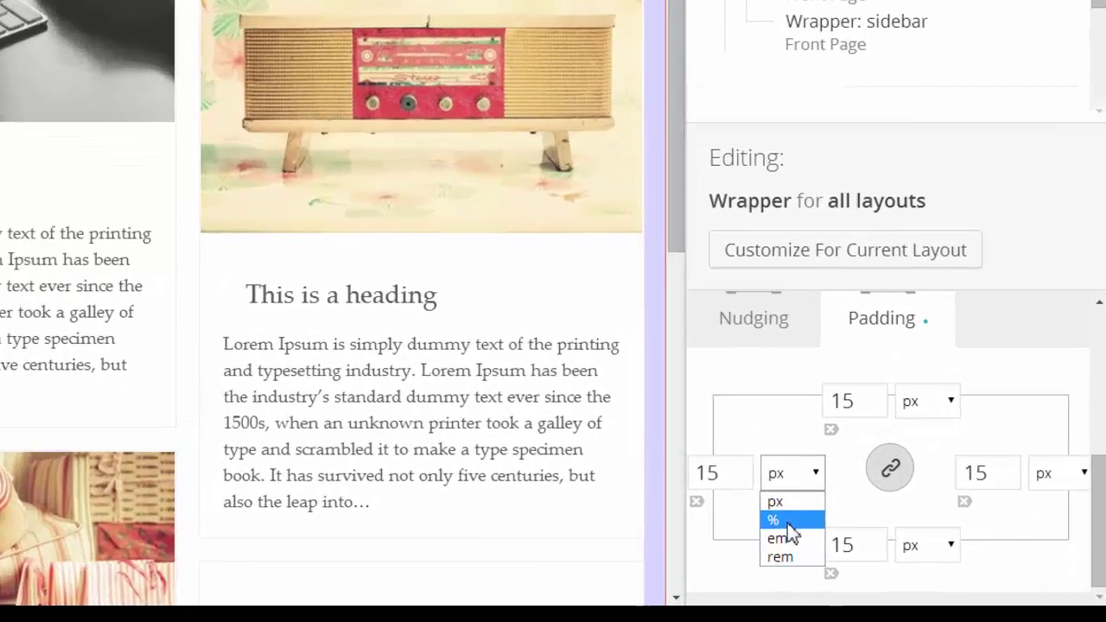
click(919, 561)
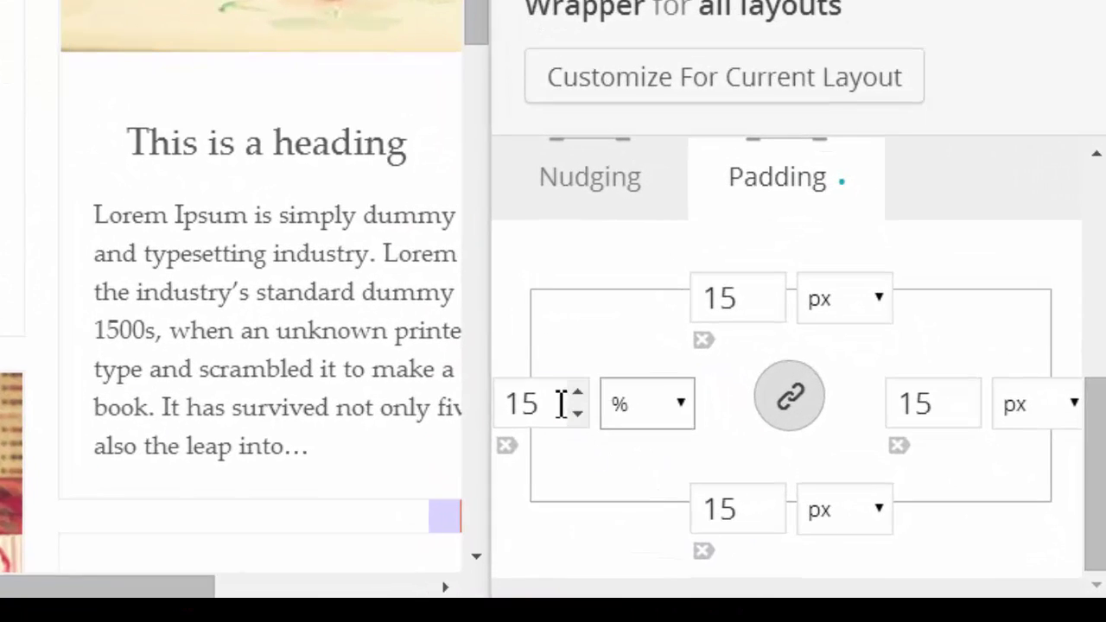
drag(561, 403, 505, 404)
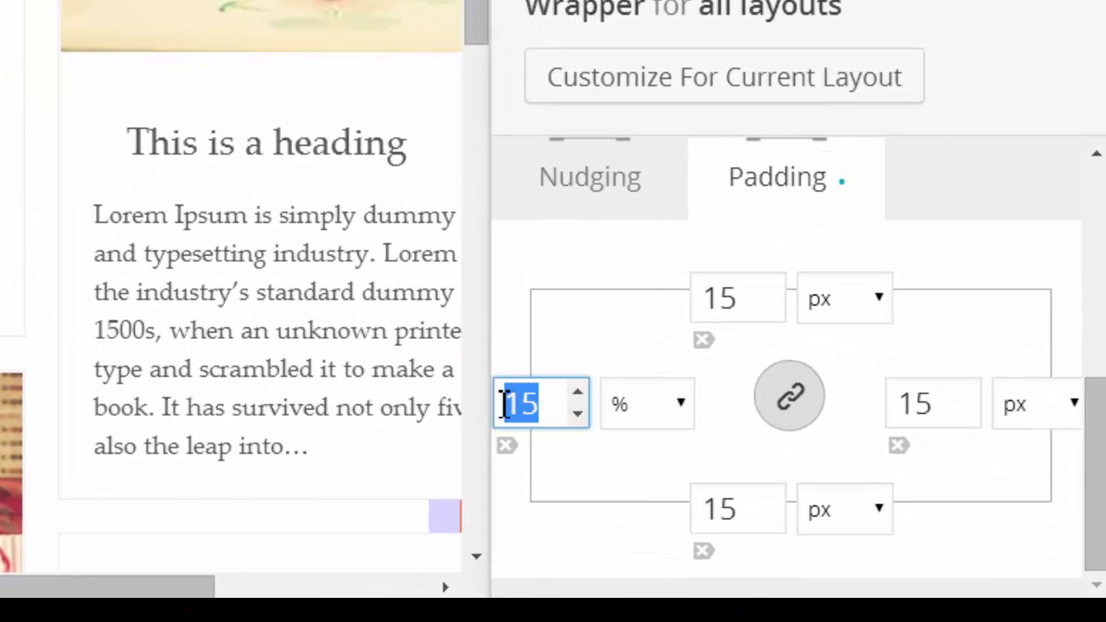
text(0)
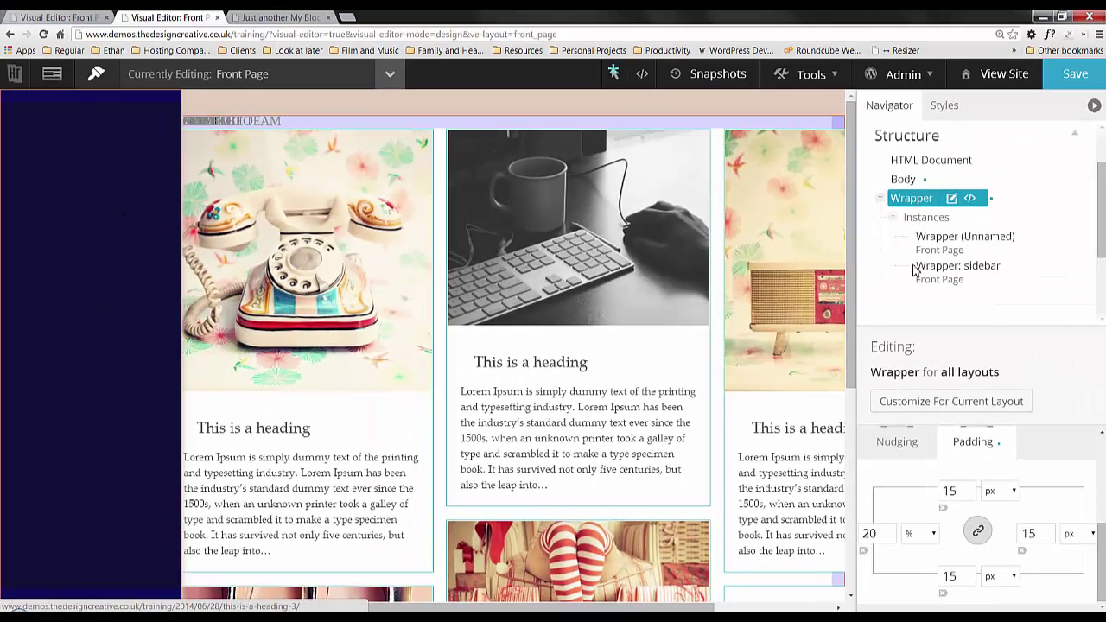
- Override the sidebar wrapper's padding with 15 px on the left and 15 px on the right, and save
click(944, 268)
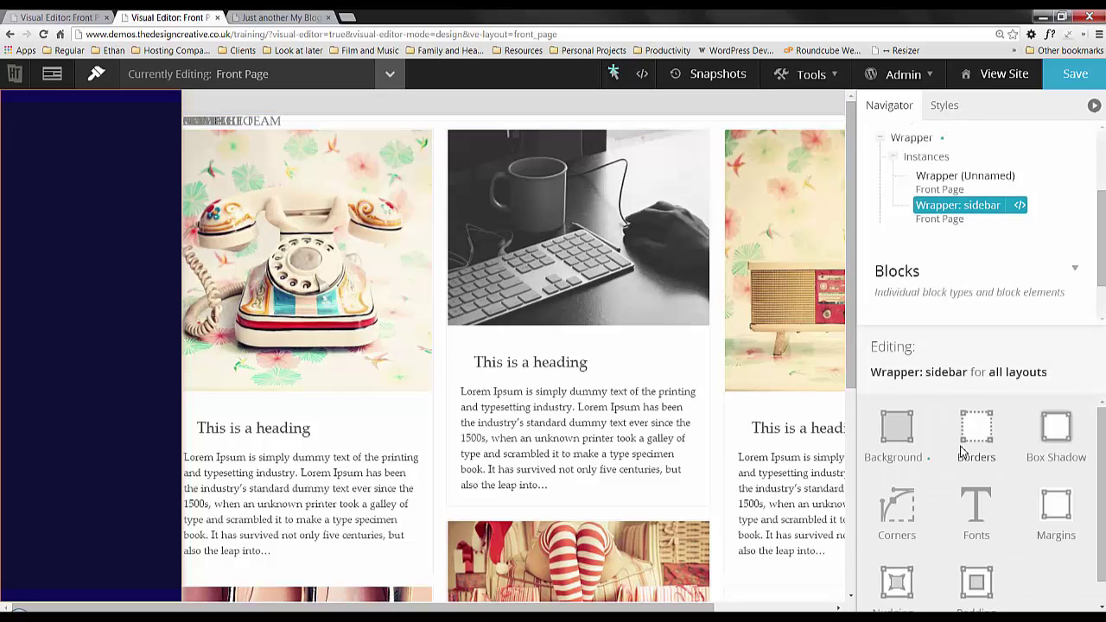
scroll(1054, 544, down, 1)
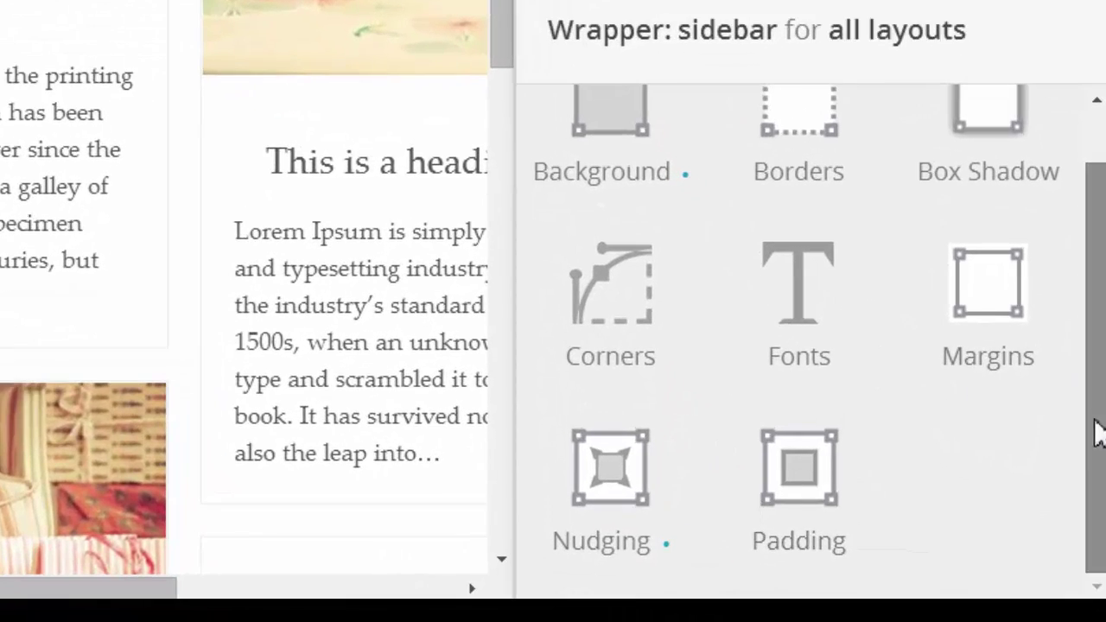
click(815, 487)
drag(1096, 289, 1094, 501)
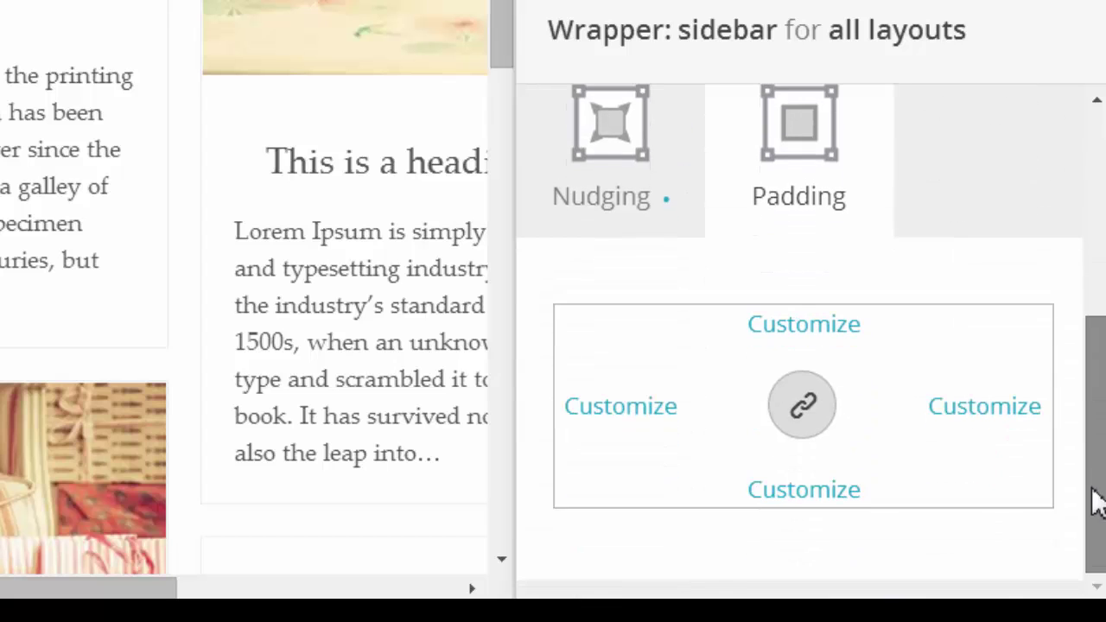
click(628, 408)
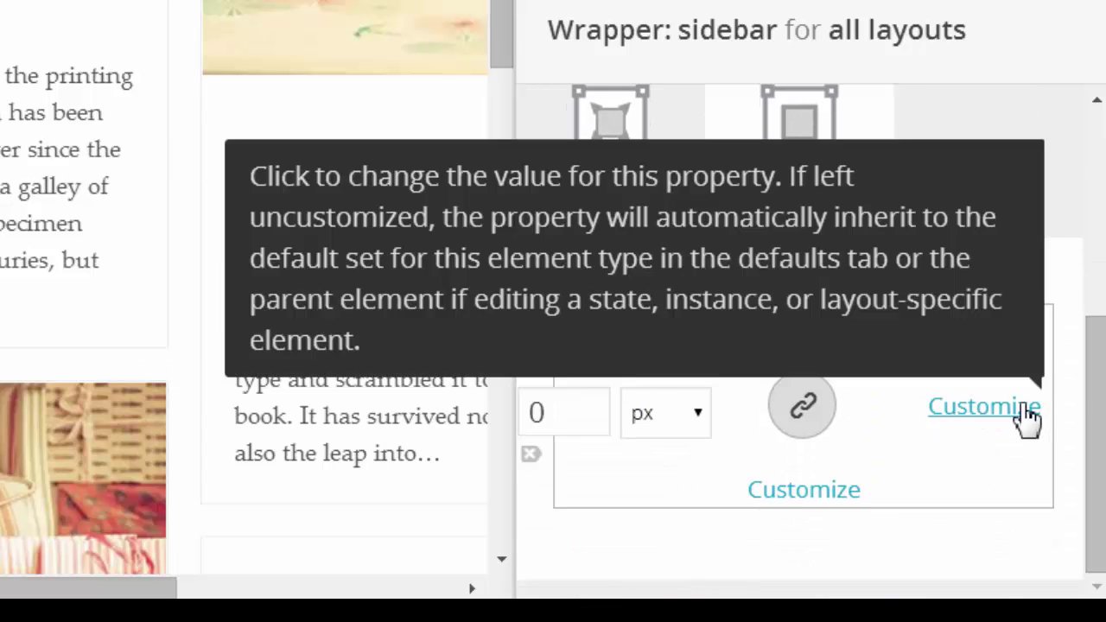
click(1024, 410)
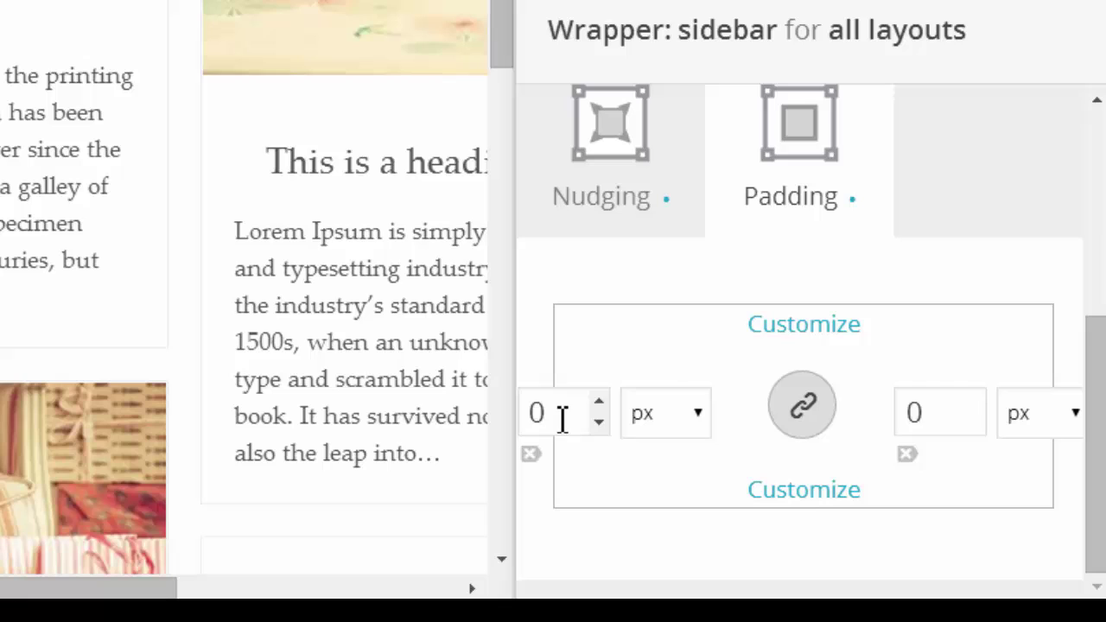
drag(562, 421, 516, 417)
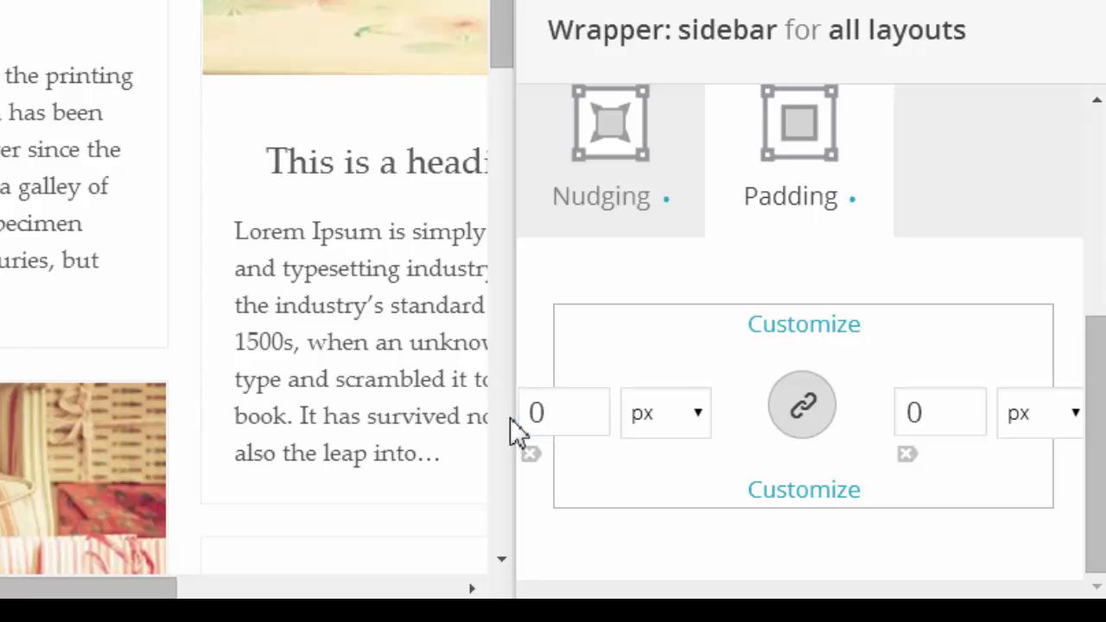
click(599, 401)
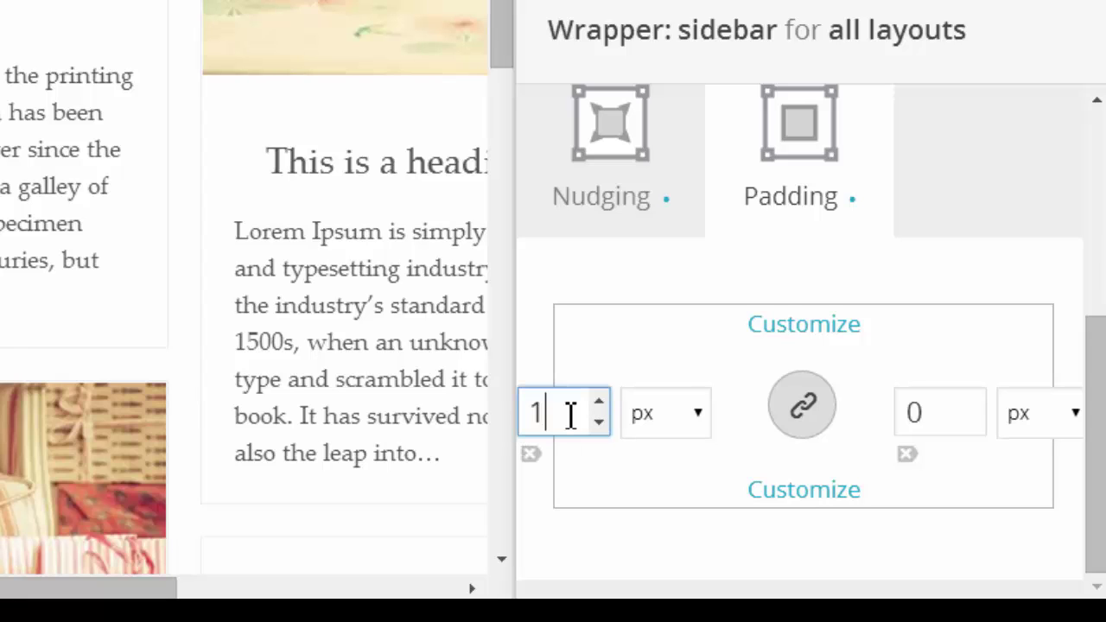
click(946, 414)
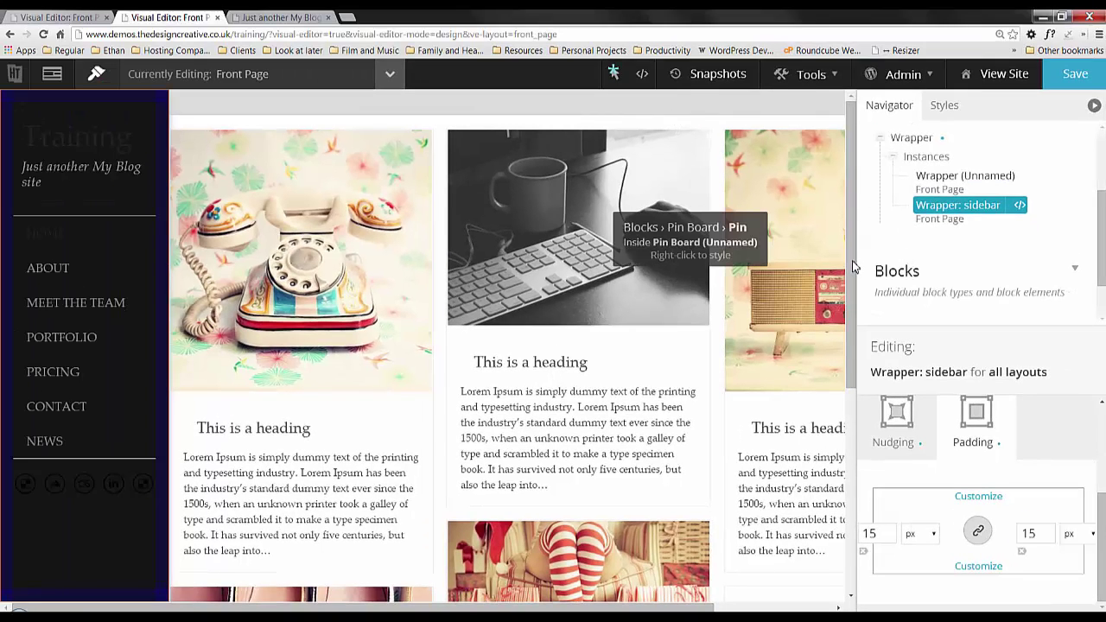
click(1074, 78)
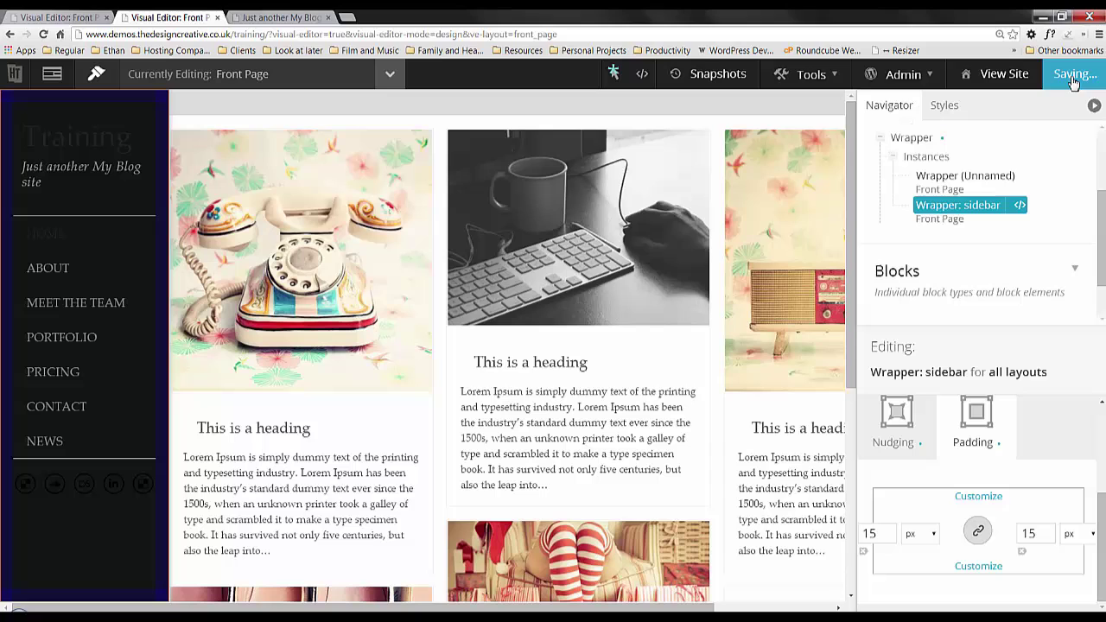
- Switch to the live front page and check how the pin board content sits beside the sidebar along the whole page
click(297, 20)
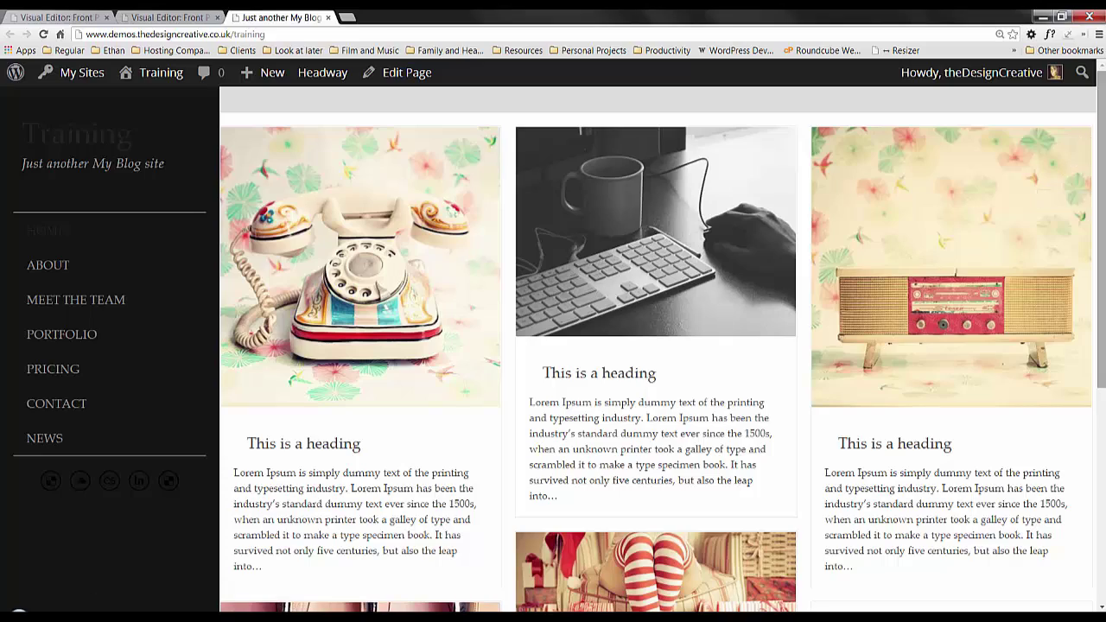
scroll(1092, 129, down, 4)
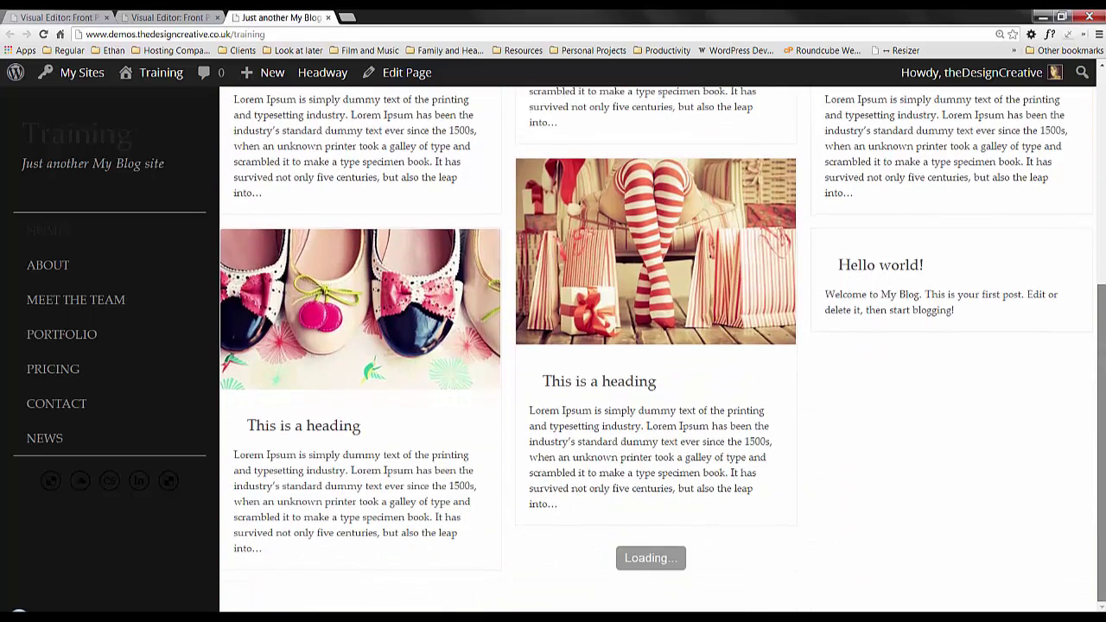
scroll(1099, 140, up, 4)
scroll(1098, 140, up, 1)
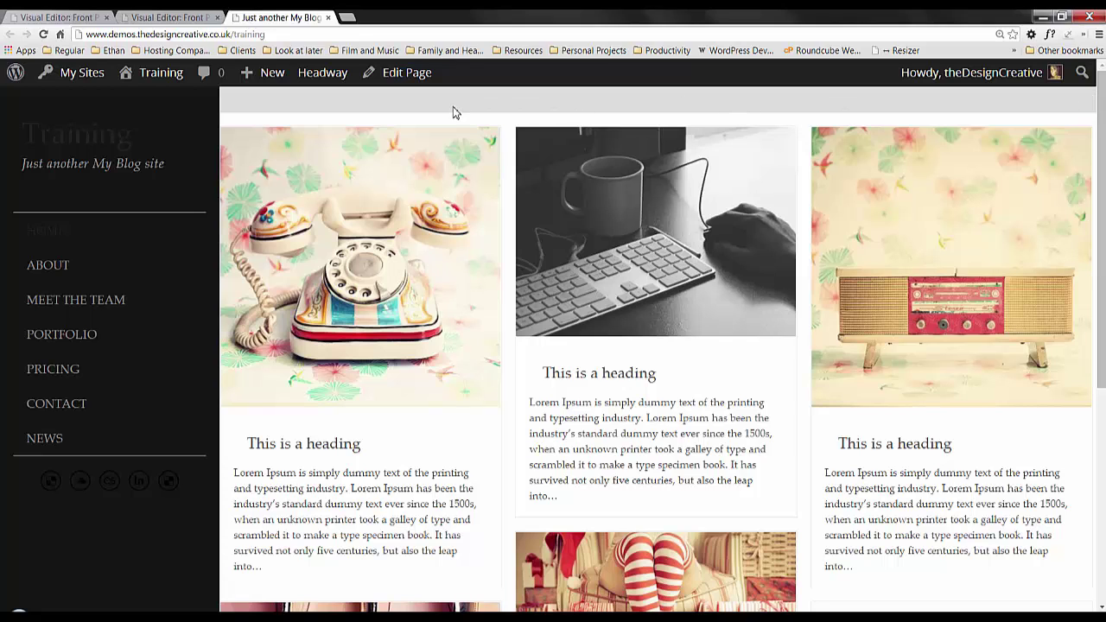
- Back in the visual editor, set the general Wrapper element's left padding to 22%
click(173, 17)
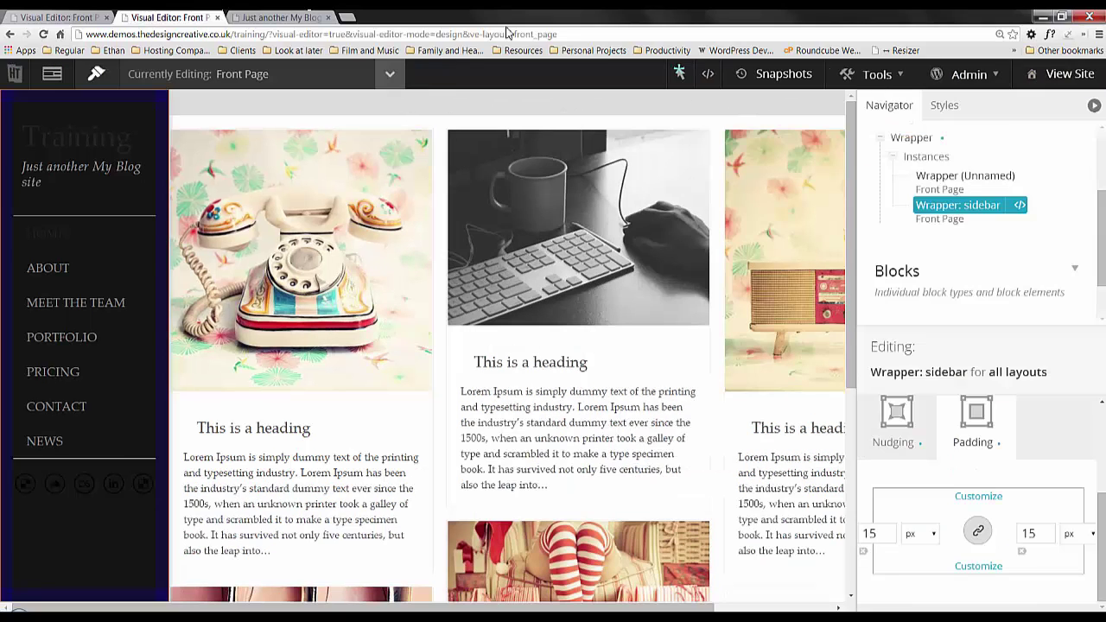
click(914, 138)
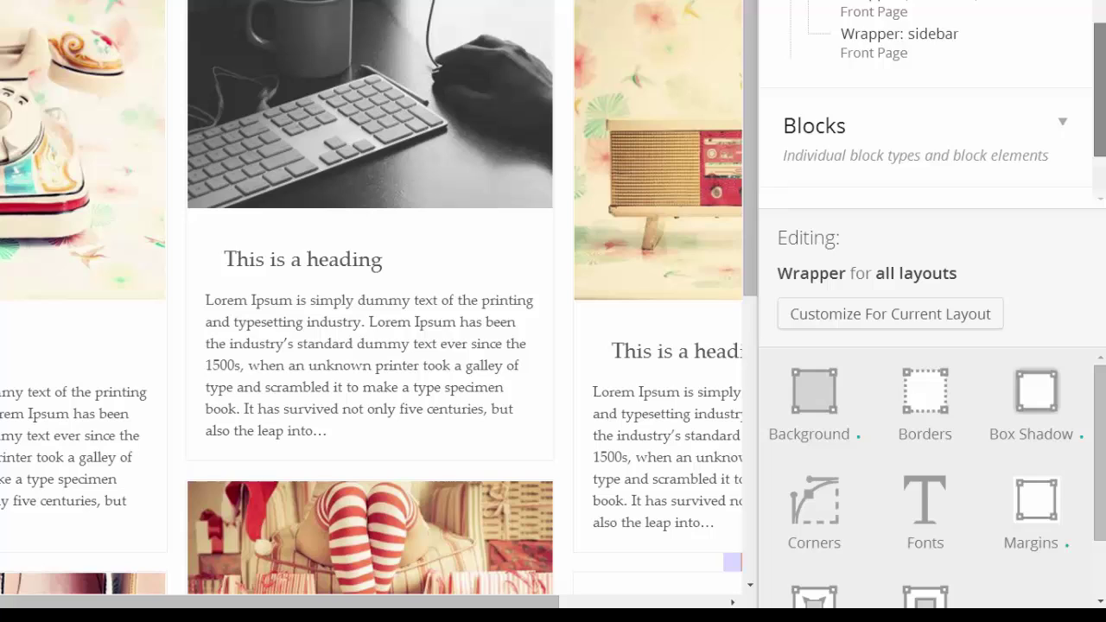
scroll(899, 535, down, 2)
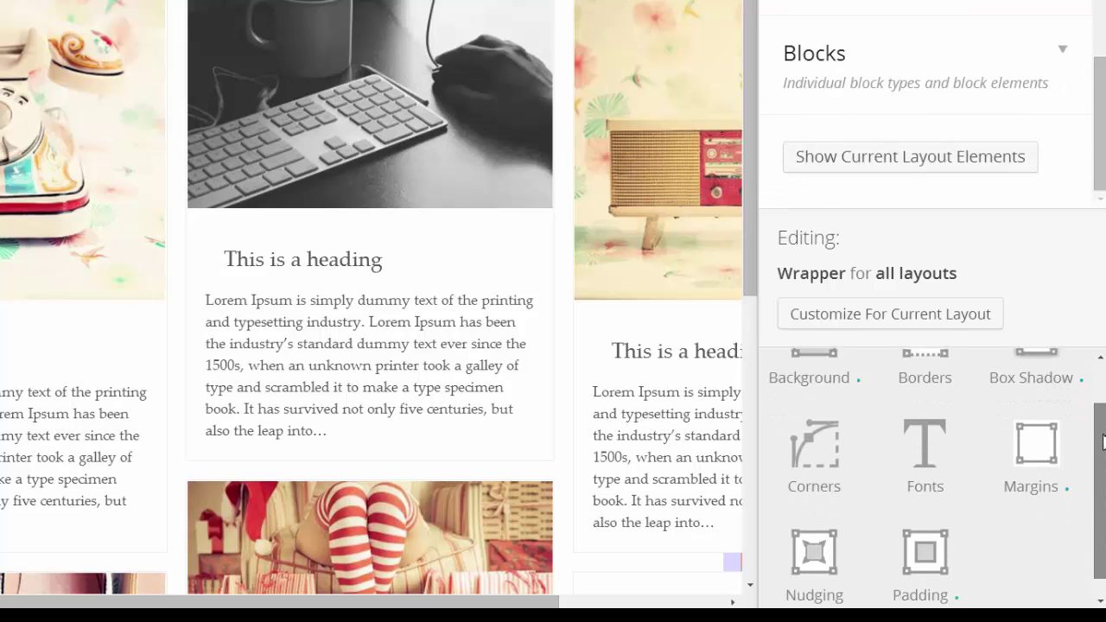
click(903, 534)
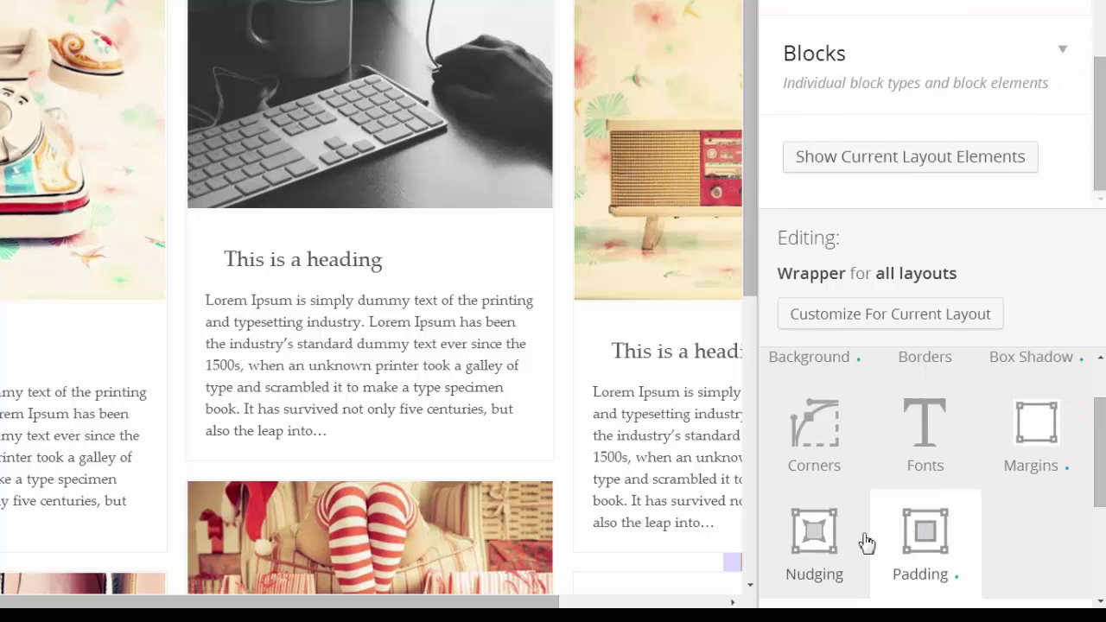
scroll(819, 530, down, 1)
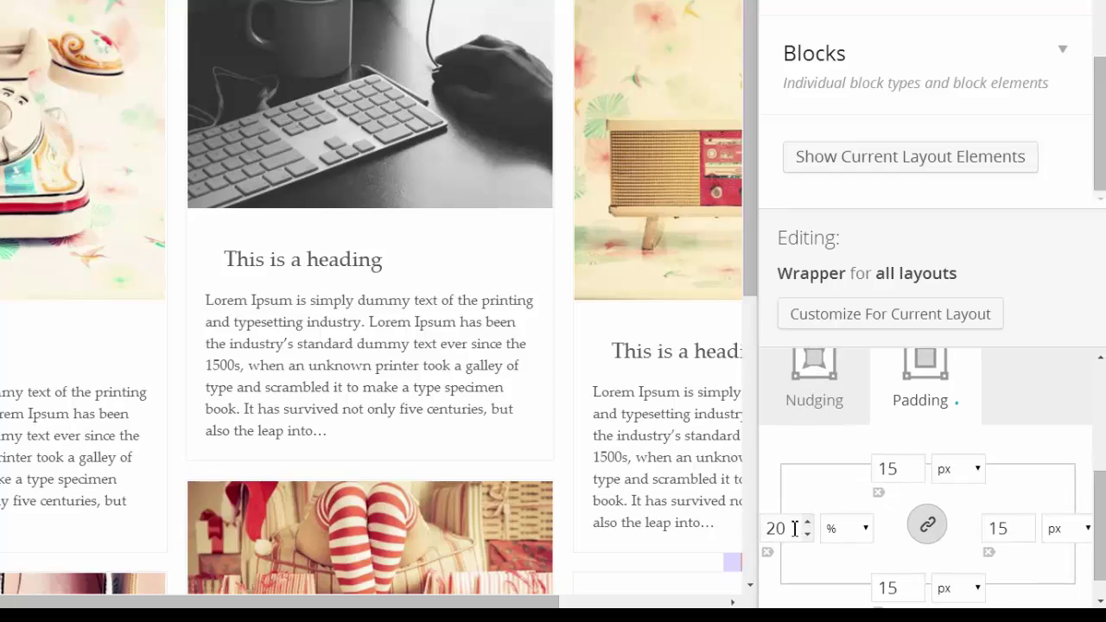
text(12)
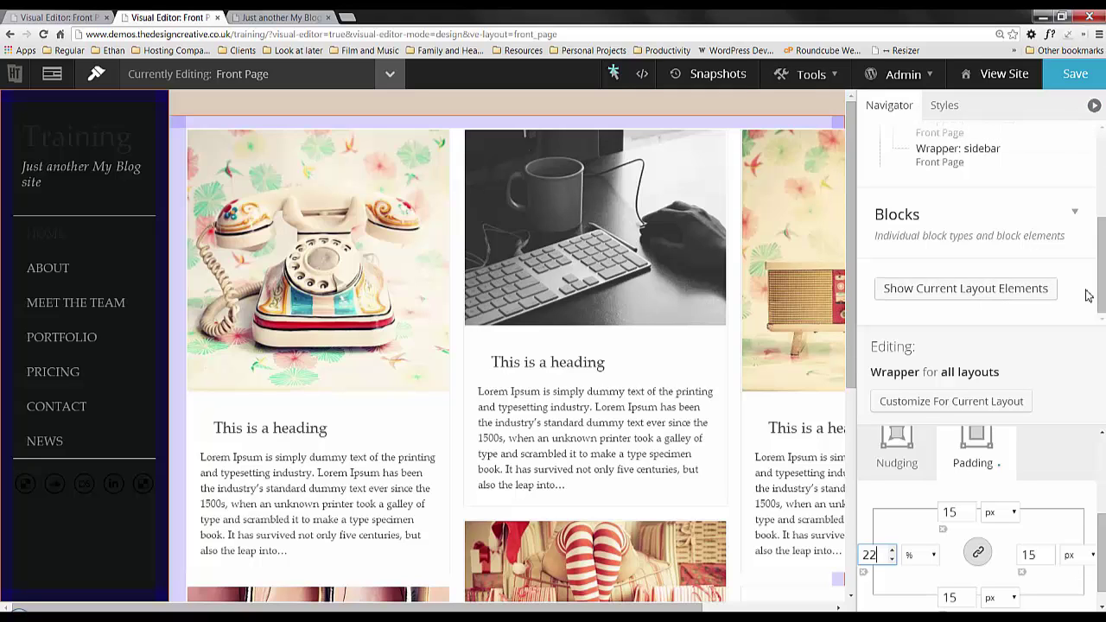
- Set the general Wrapper element's top margin to 0 px and save
scroll(1060, 501, up, 4)
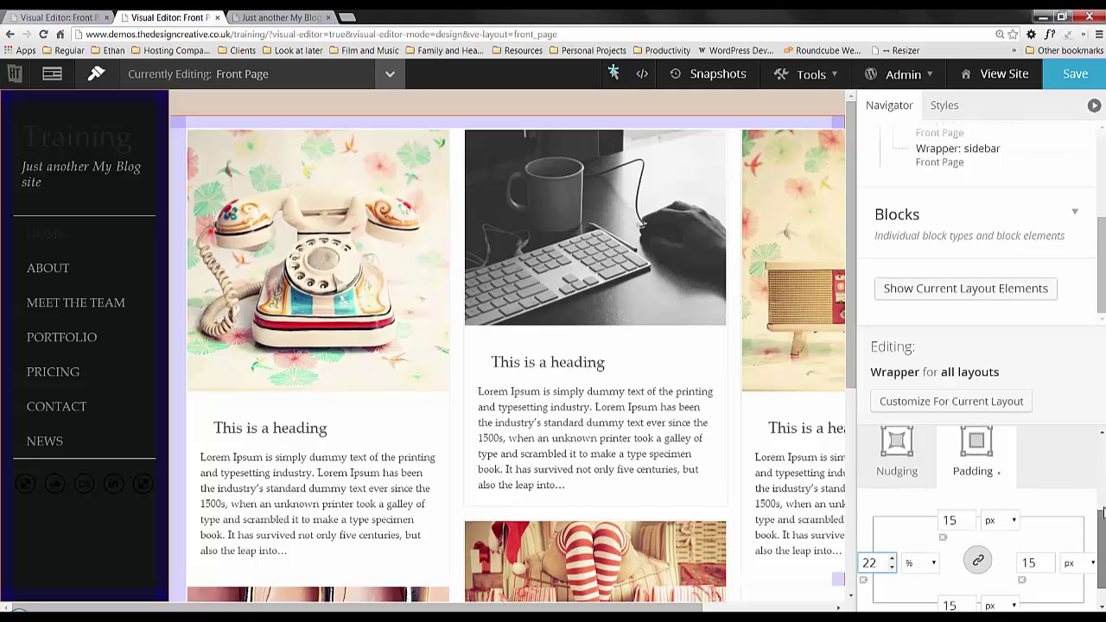
click(1060, 501)
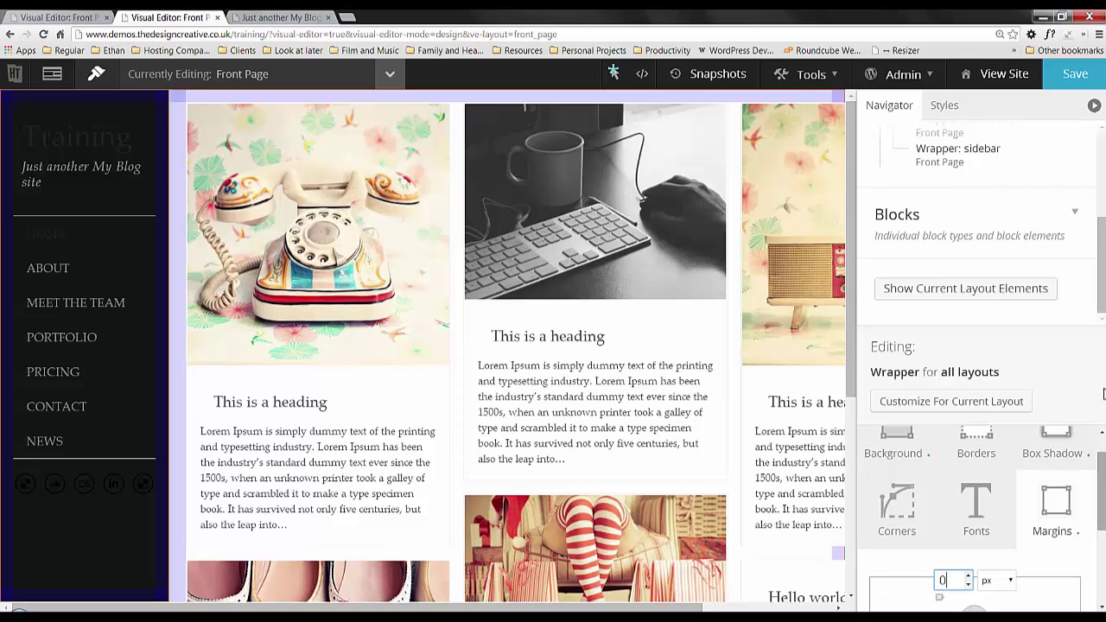
click(1094, 80)
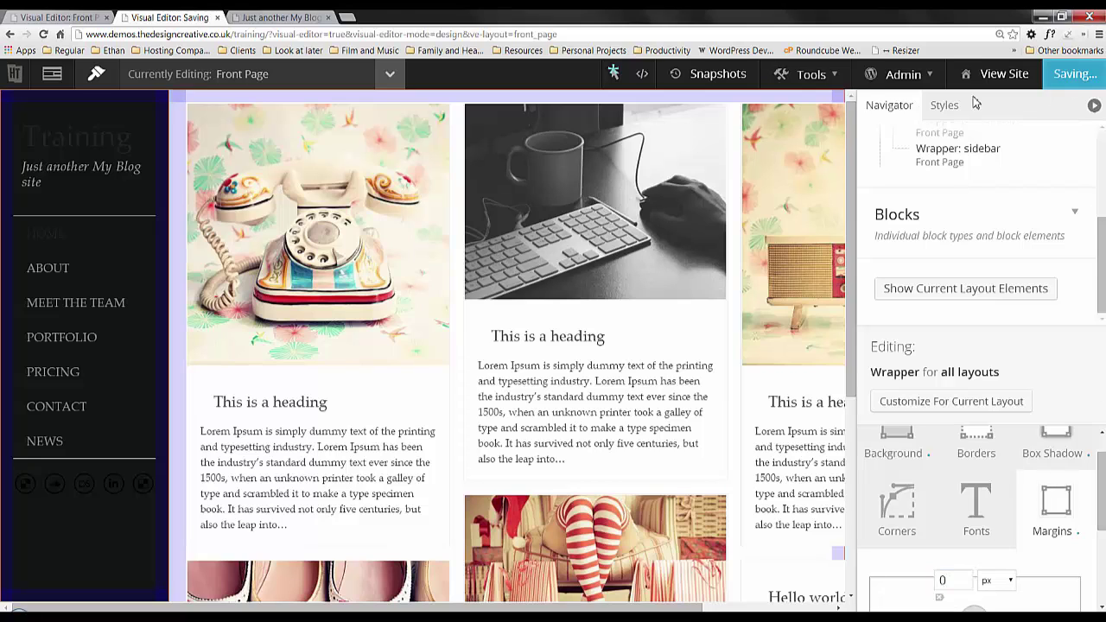
- Refresh the live front page and check the gap beside the sidebar and the spacing above the pin board
click(291, 17)
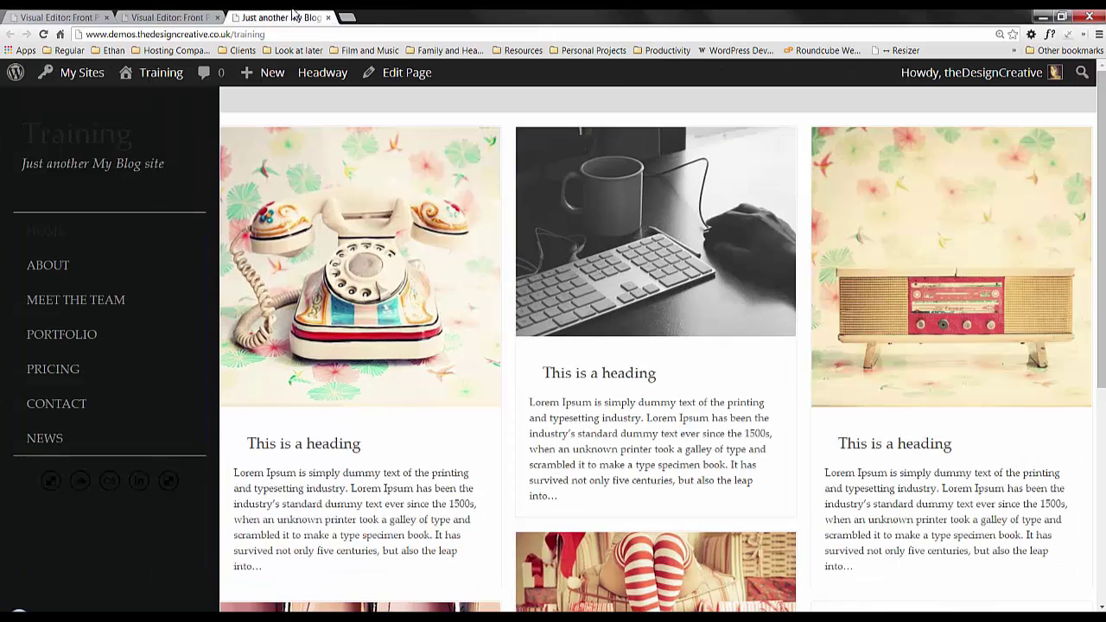
key(F5)
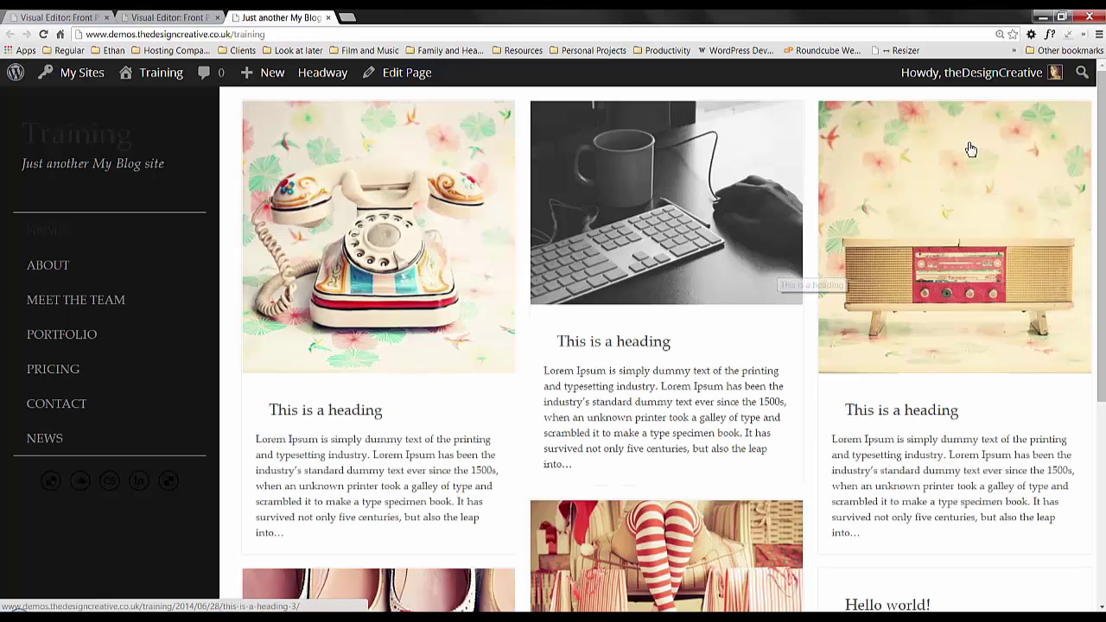
scroll(1094, 125, down, 2)
scroll(665, 346, down, 4)
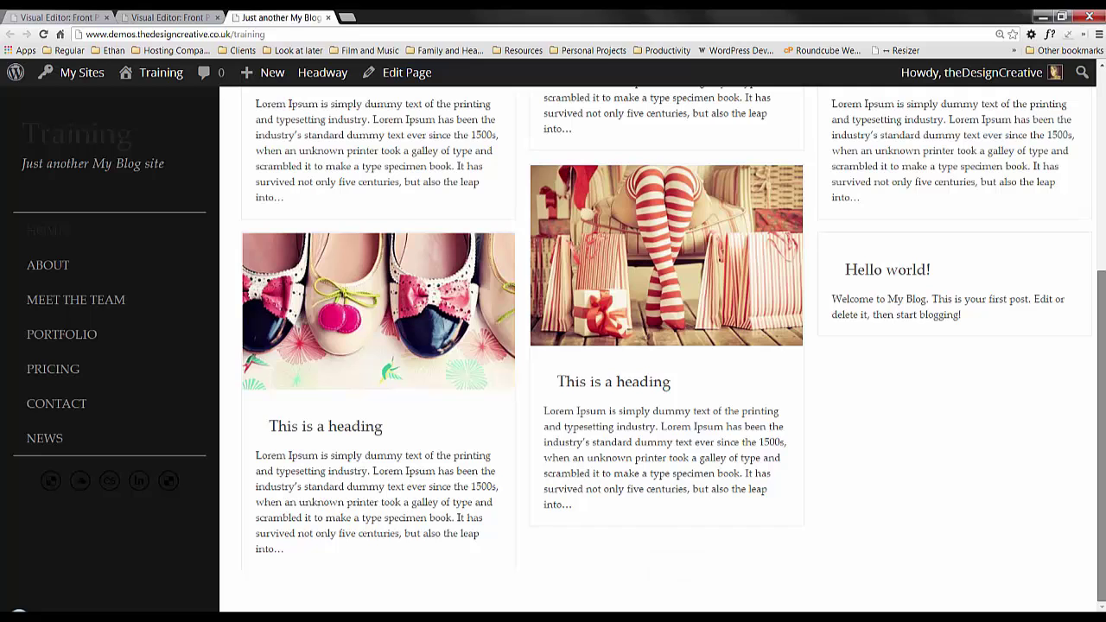
scroll(1102, 80, up, 4)
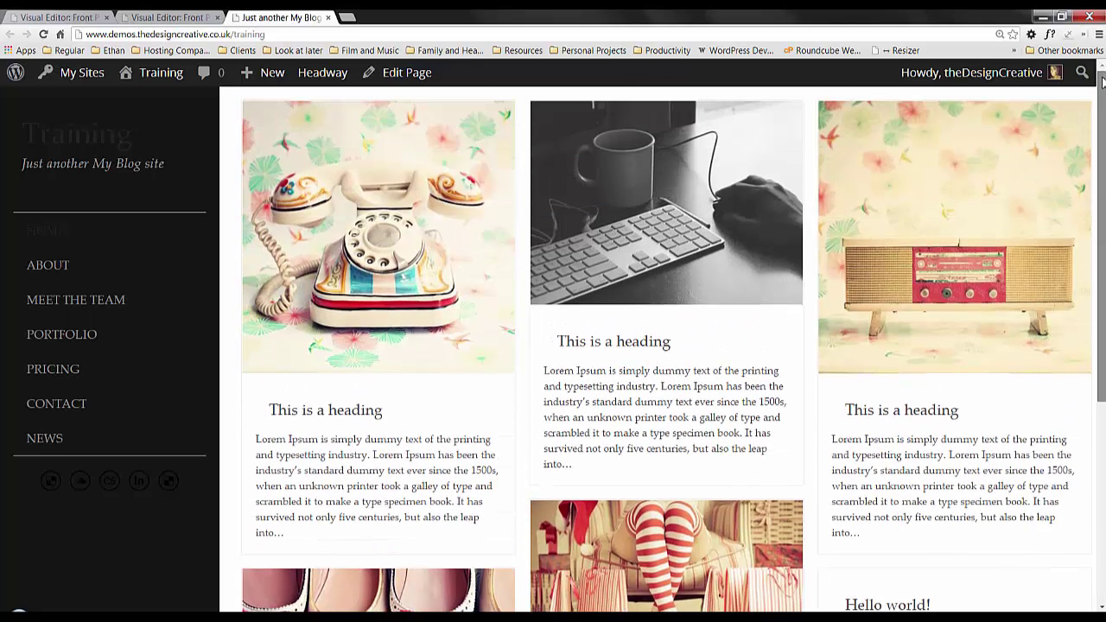